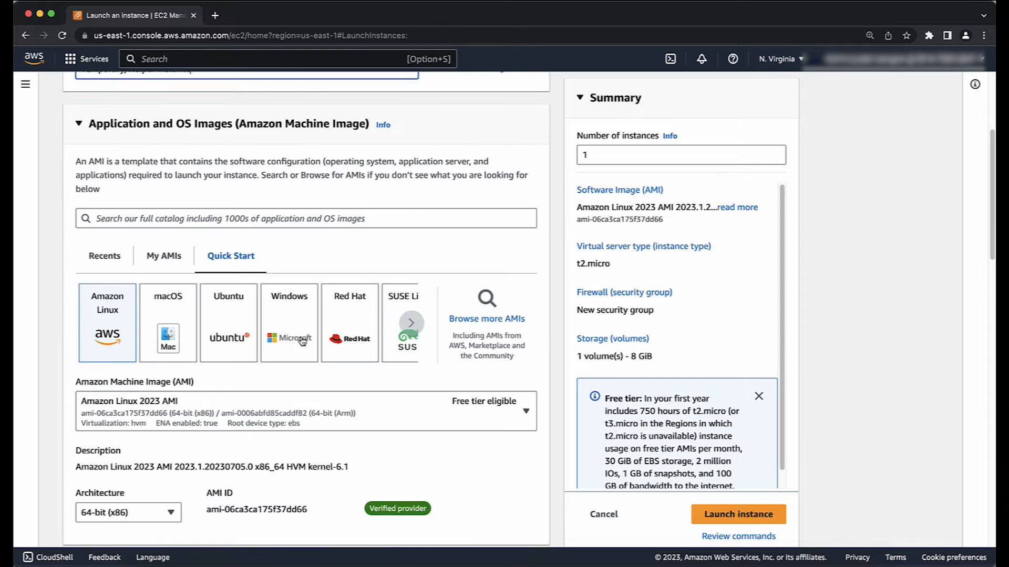
- Choose the Windows operating system with the Microsoft Windows Server 2019 Base machine image for the instance
click(288, 323)
click(293, 408)
click(323, 229)
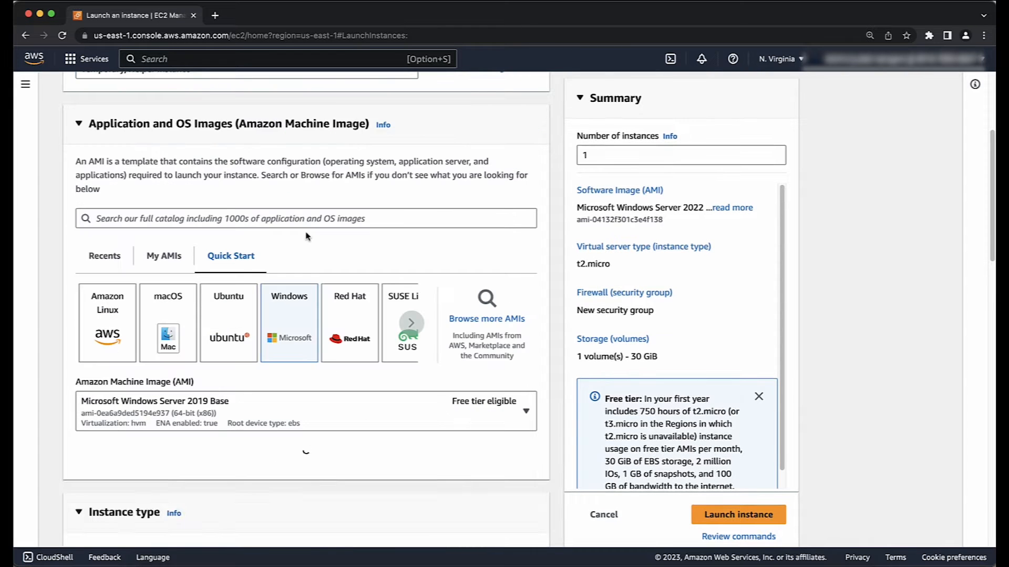
- Select MAC-Keypair2 as the key pair for logging in to the instance
scroll(323, 247, down, 4)
scroll(310, 328, down, 3)
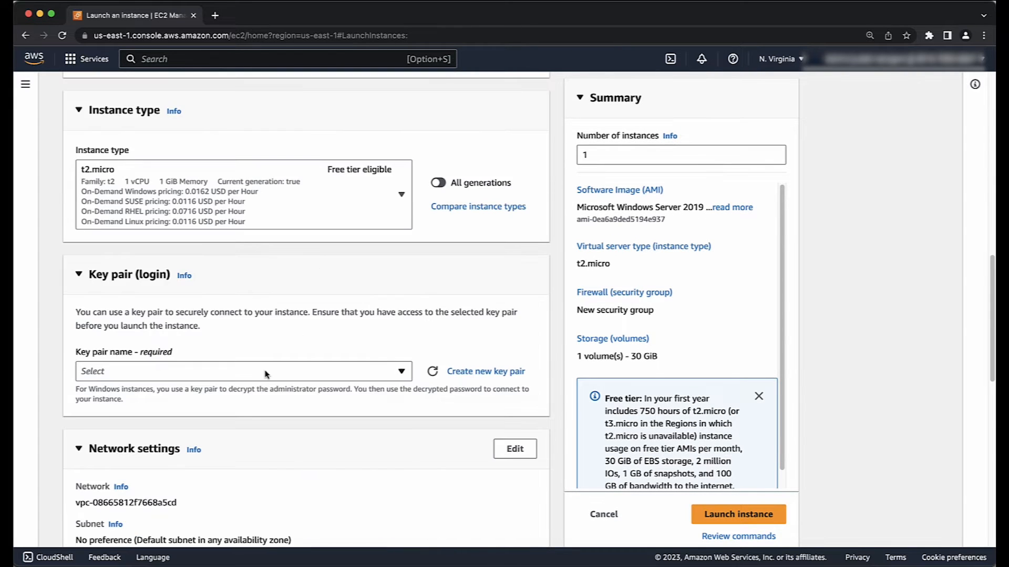
click(266, 373)
click(304, 390)
- Edit the network settings and place the instance in subnet-0154c83a4d7eca493 in us-east-1a
scroll(329, 325, down, 4)
click(504, 250)
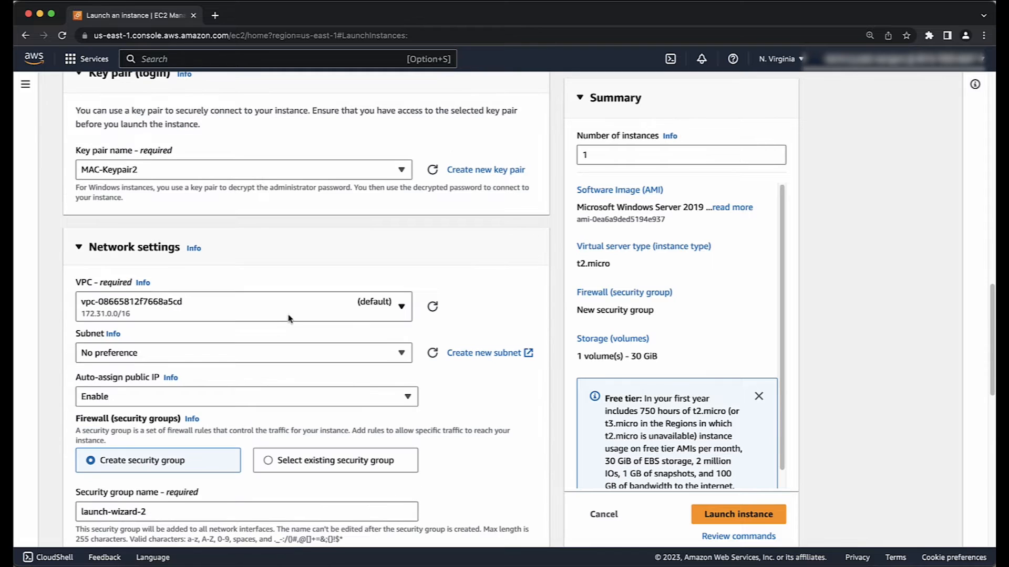
click(239, 353)
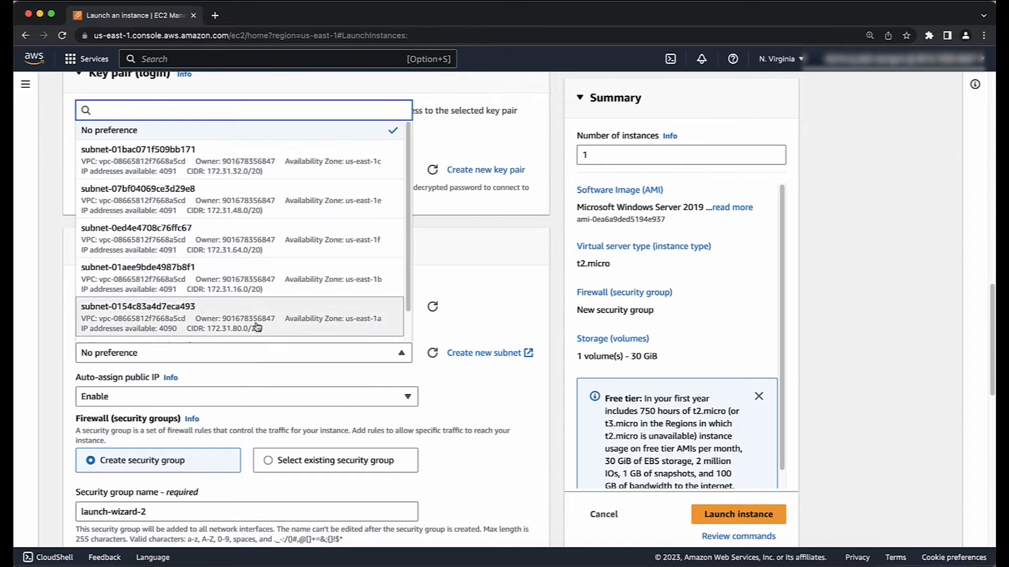
click(300, 317)
- Use existing security groups for the firewall, selecting both default and launch-wizard-1
scroll(300, 317, down, 3)
click(294, 329)
scroll(295, 325, down, 2)
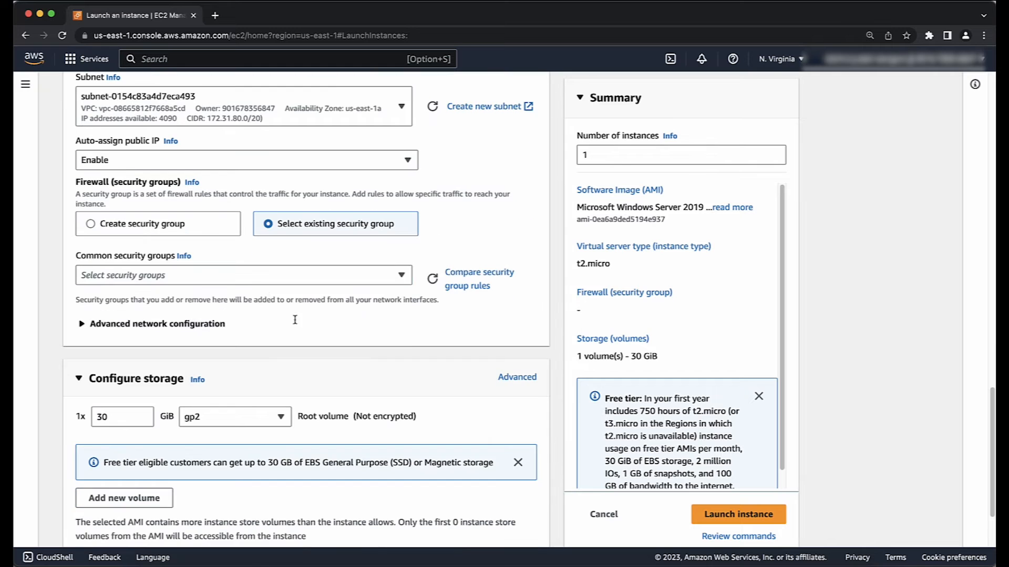
click(247, 275)
click(243, 313)
click(237, 275)
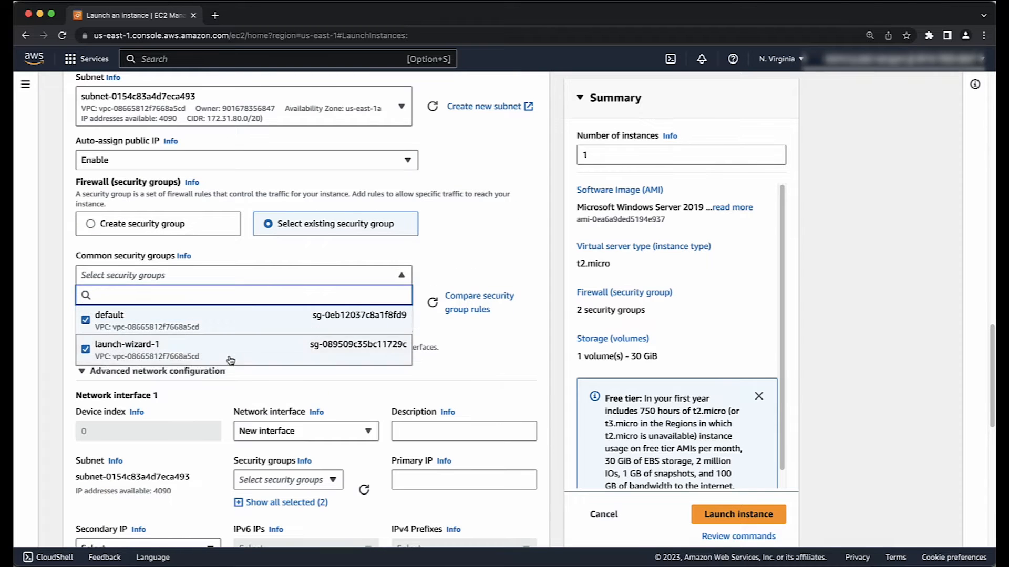
click(227, 351)
- Launch the configured instance and go to the list of instances
scroll(377, 370, down, 7)
scroll(377, 370, down, 3)
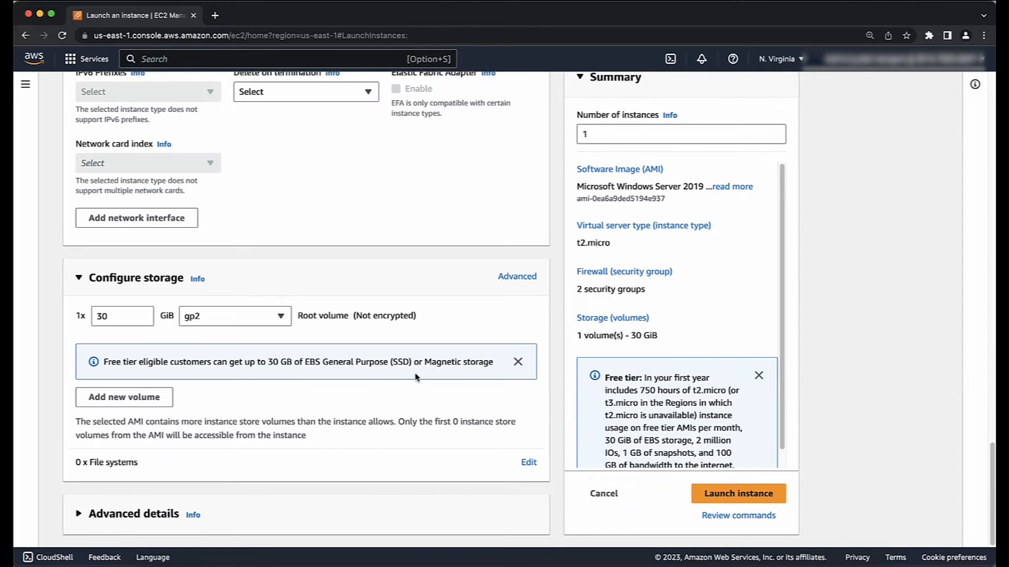
click(719, 480)
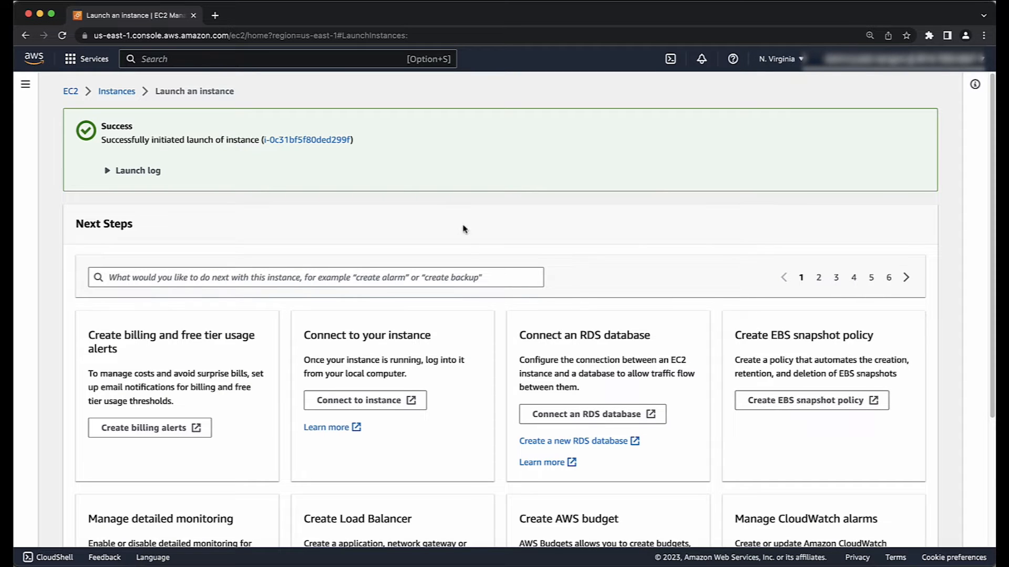
click(115, 92)
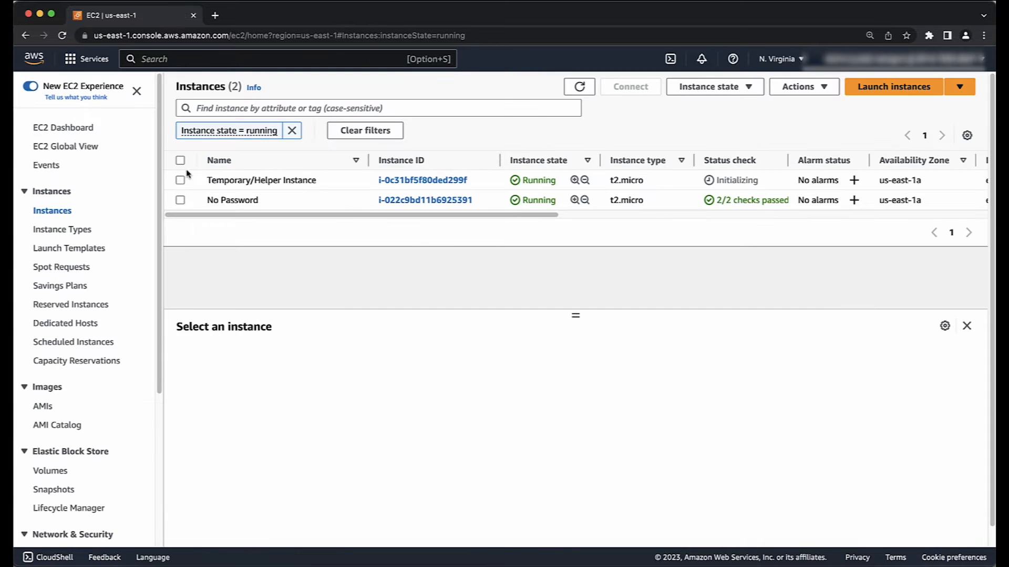
- Create an image of the No Password instance named "Backup of i-022c9bd11b6925391", using the copied instance ID
click(342, 205)
click(781, 93)
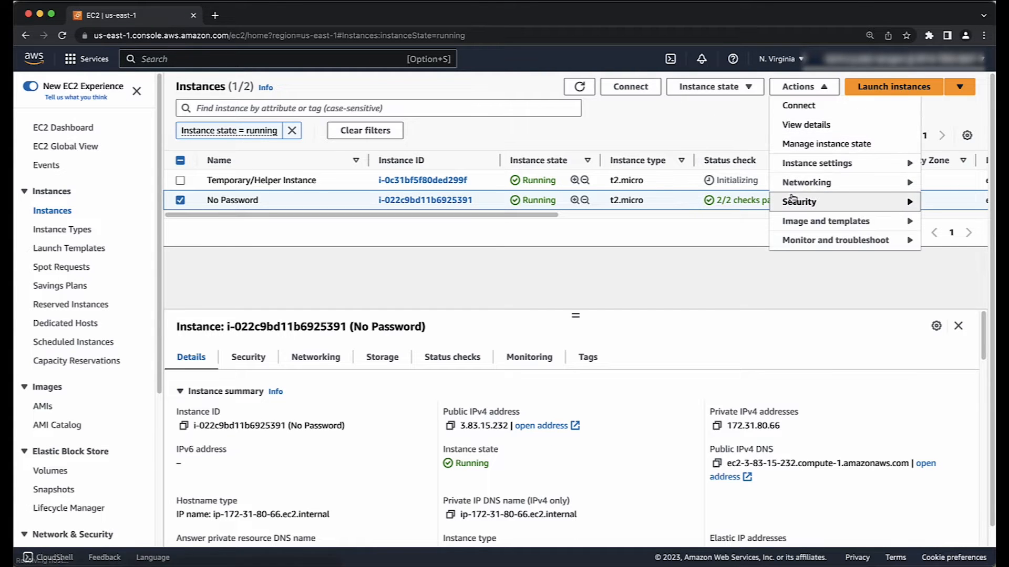
mouse_move(792, 220)
click(694, 228)
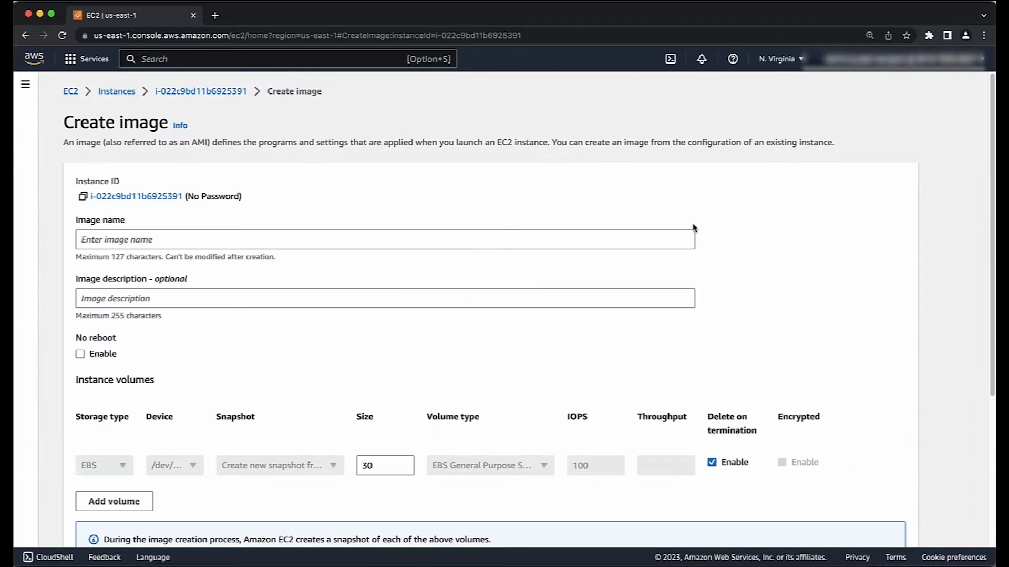
click(382, 244)
text(Backup of)
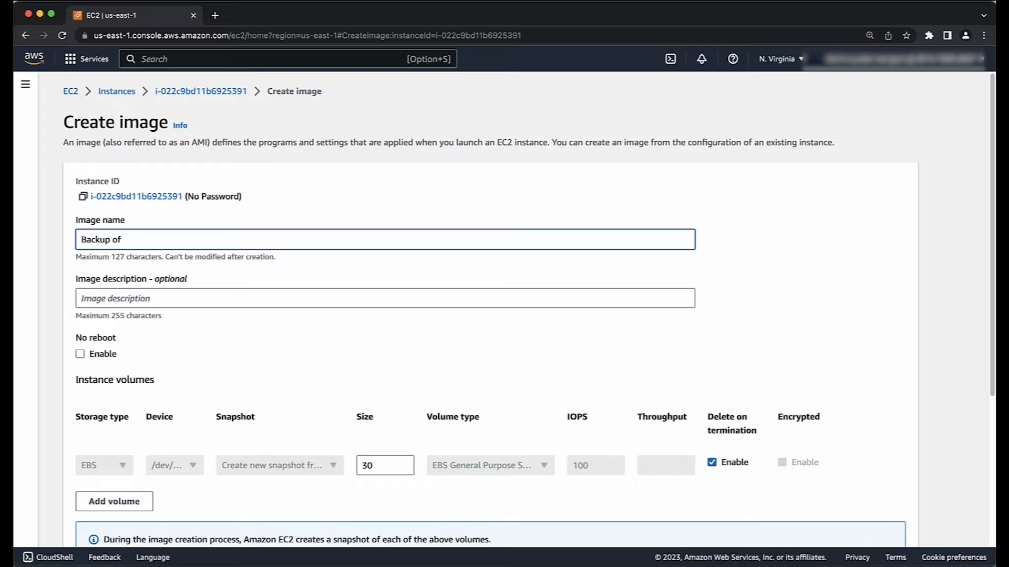
click(82, 196)
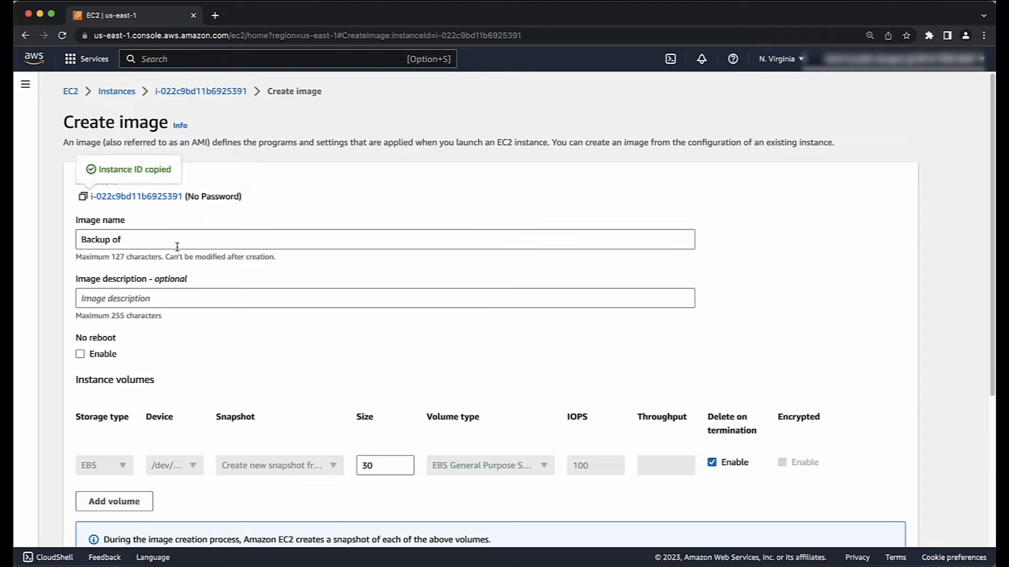
click(176, 242)
key(super+v)
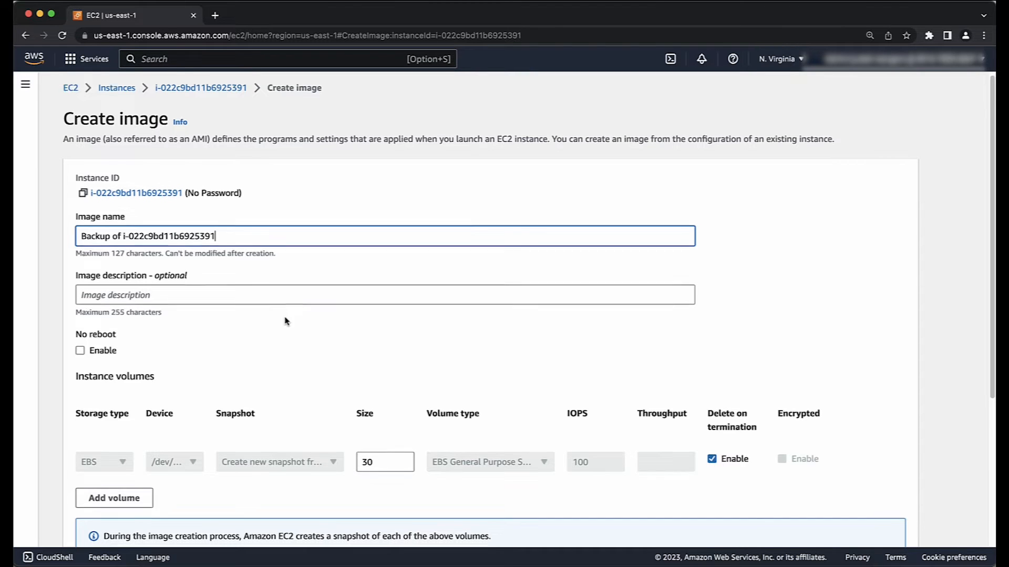
scroll(285, 319, down, 5)
click(889, 525)
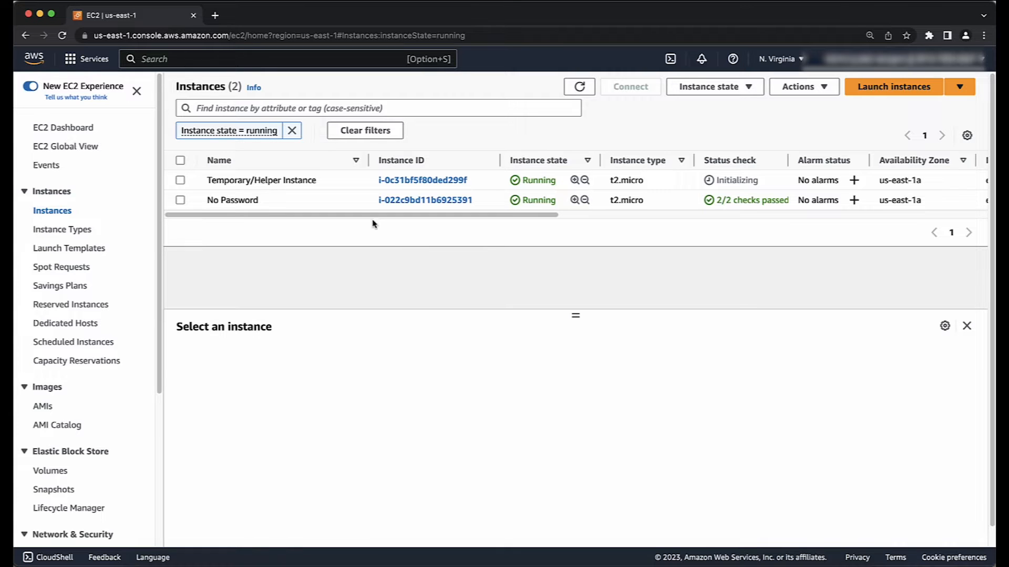
- Stop the No Password instance, then refresh the list and remove its running-state filter
click(357, 205)
click(728, 92)
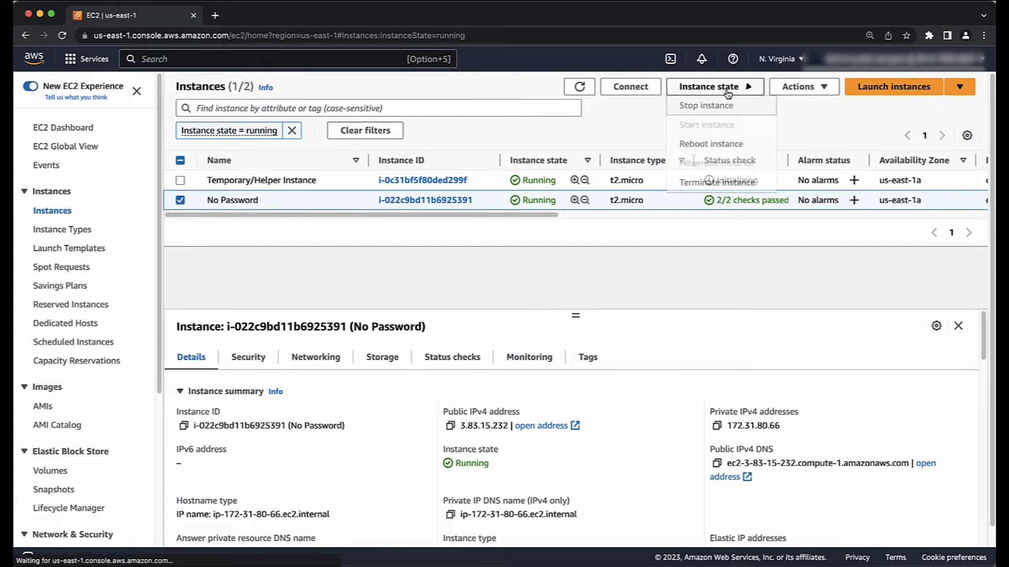
click(715, 106)
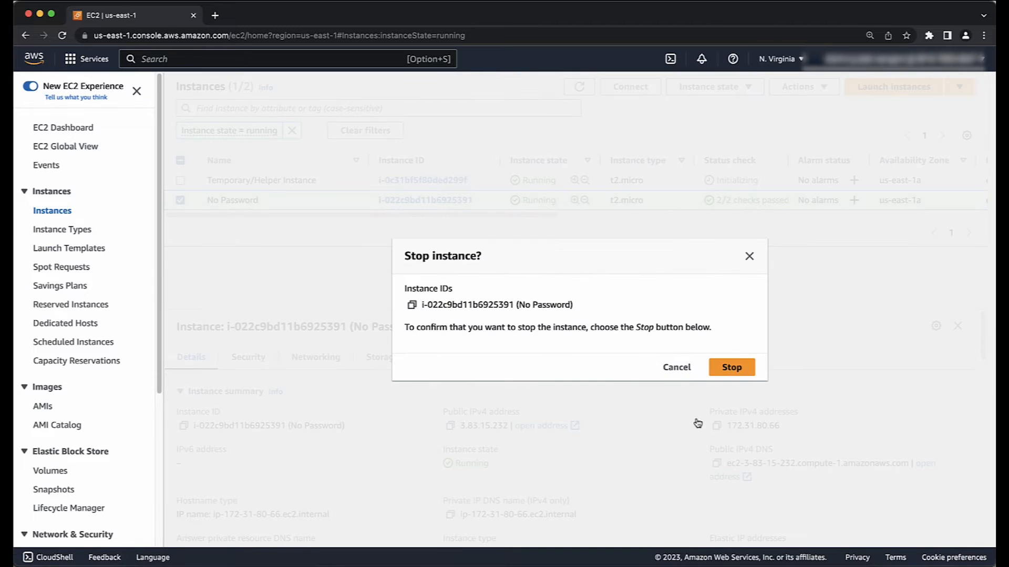
click(721, 373)
click(586, 111)
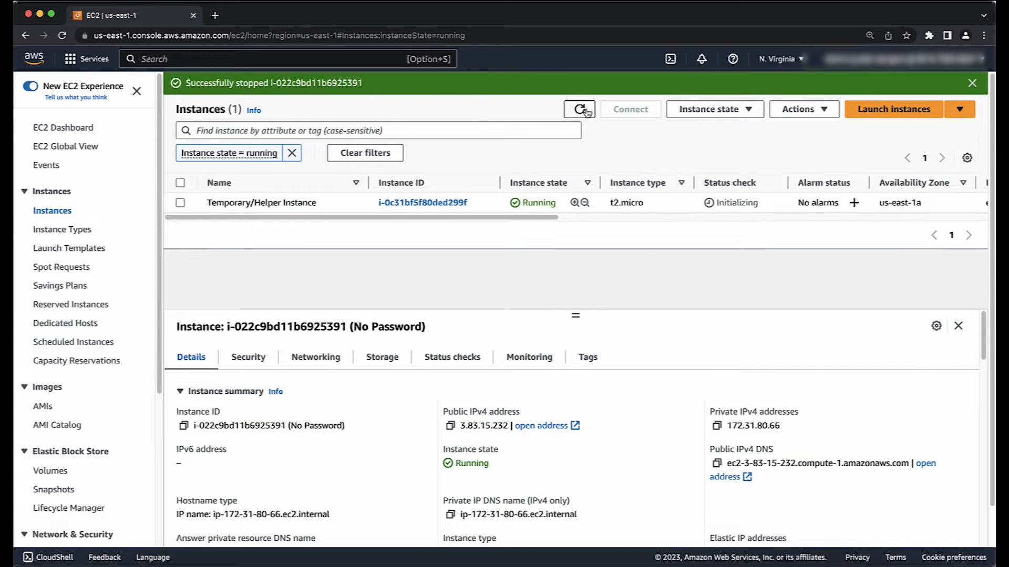
click(292, 153)
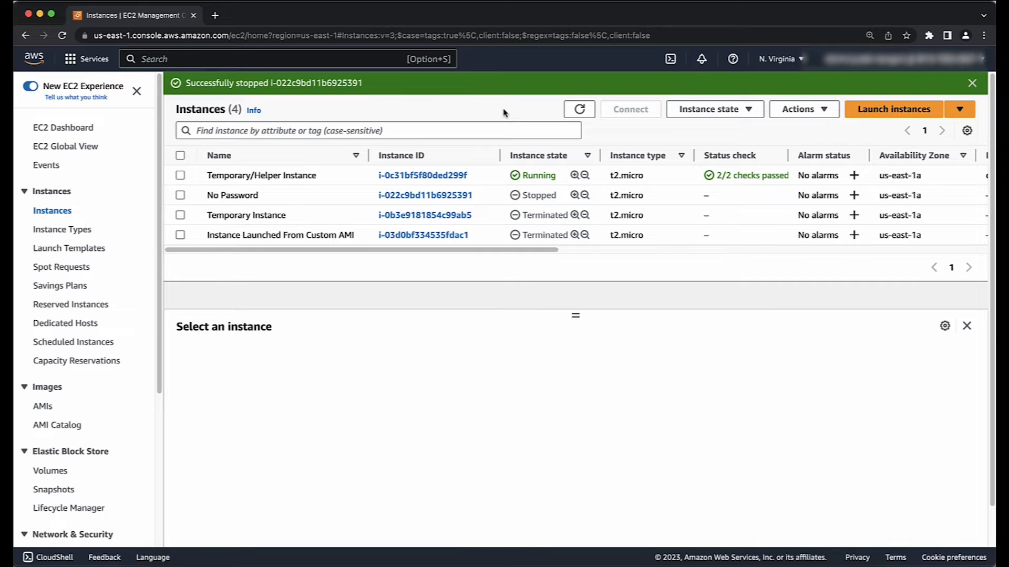
- Open the /dev/sda1 root volume of the No Password instance from its storage details
click(317, 196)
click(383, 354)
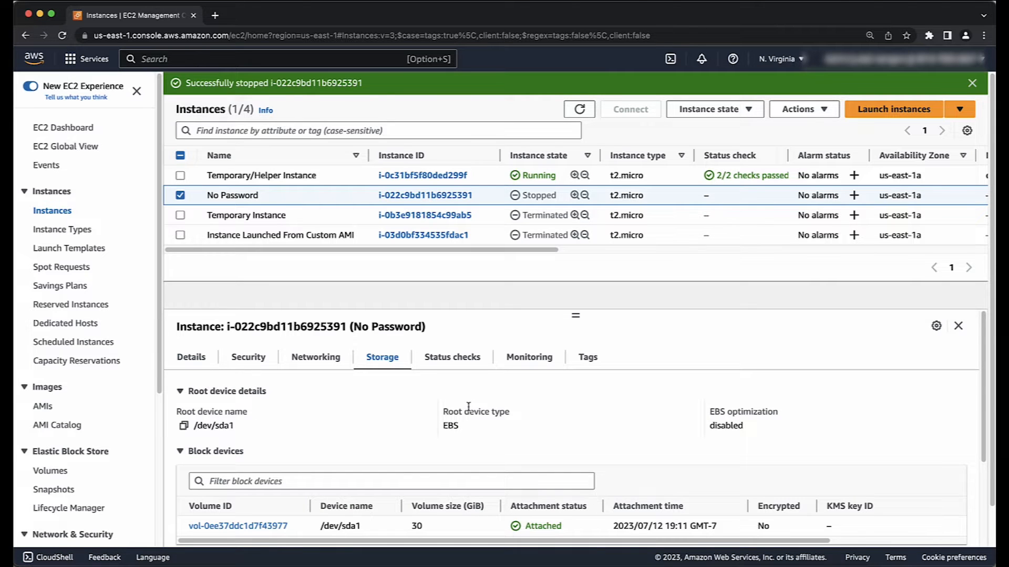
scroll(469, 407, down, 2)
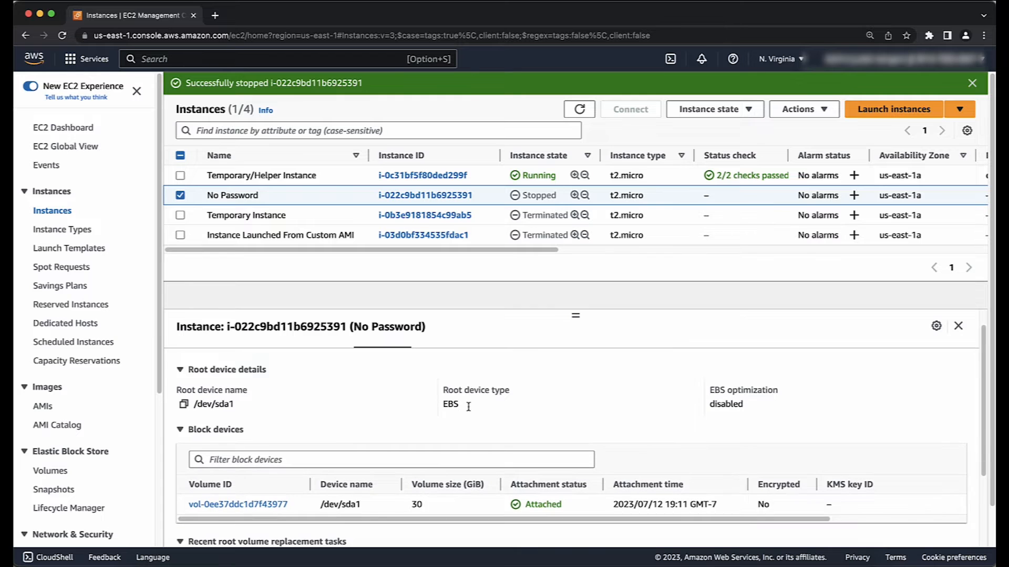
click(275, 467)
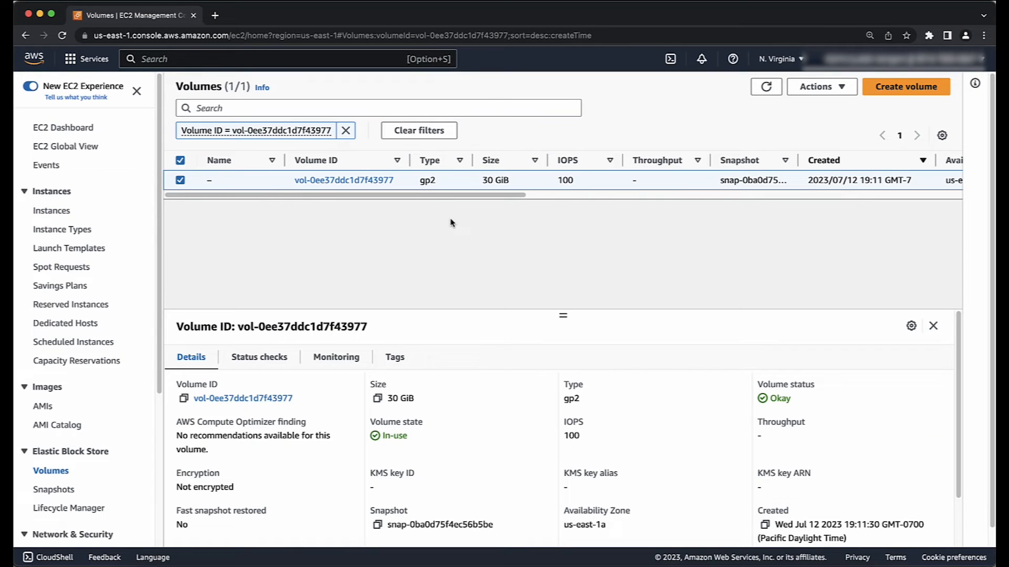
- Detach the root volume from the No Password instance and check its refreshed volume state
click(840, 88)
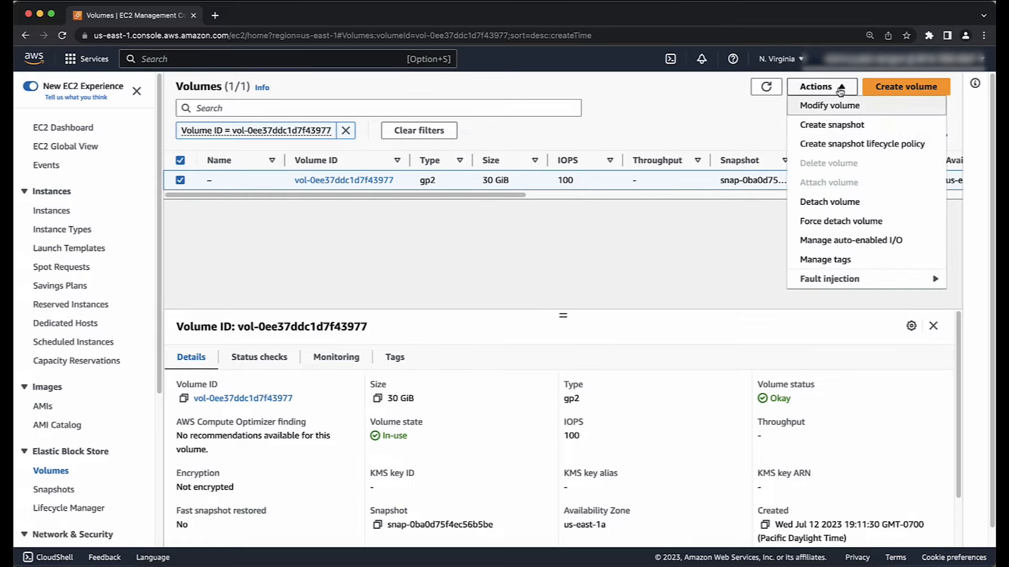
click(829, 200)
click(741, 372)
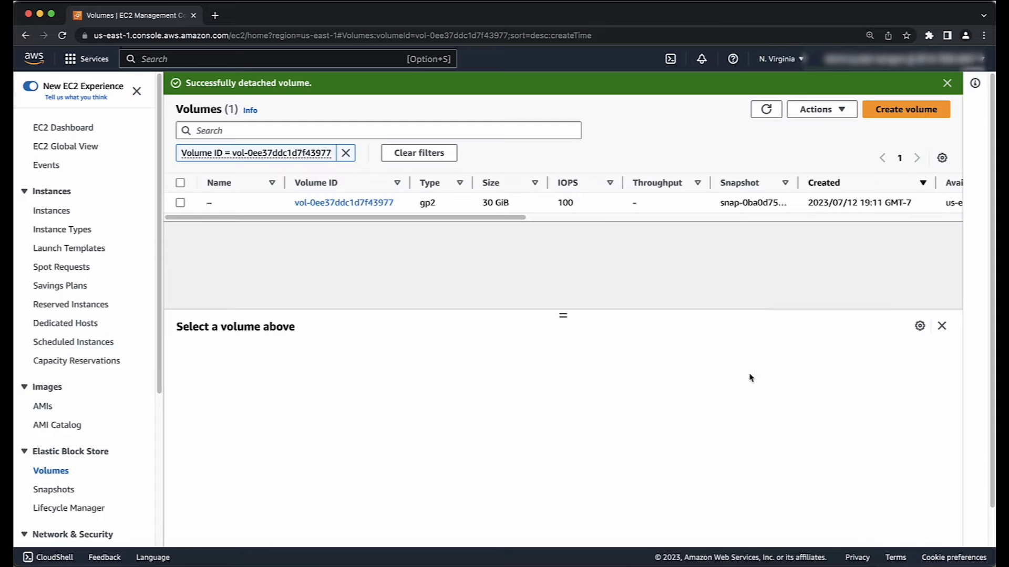
click(766, 109)
scroll(646, 210, right, 10)
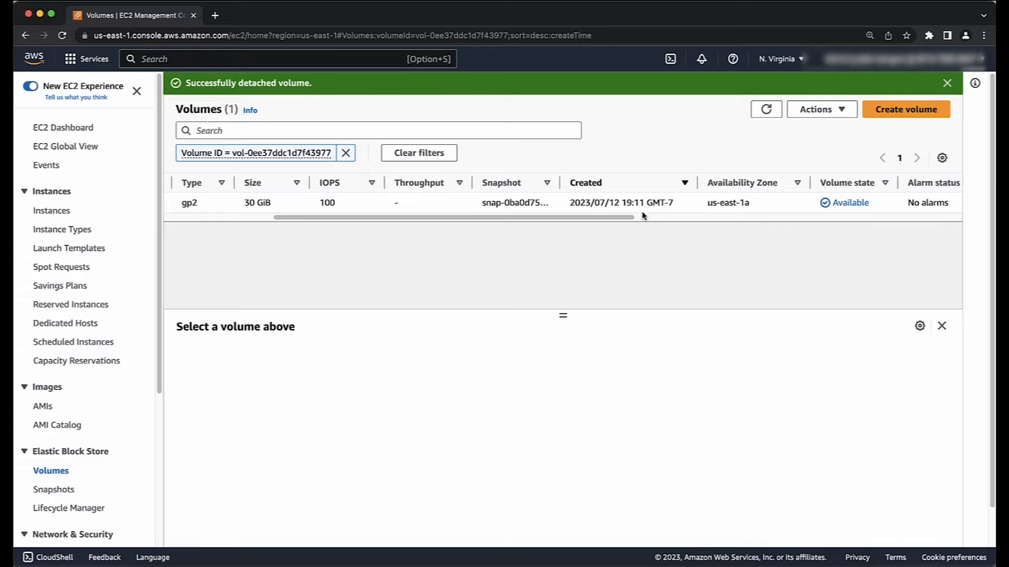
- Attach the detached volume to the helper instance i-0c31bf5f80ded299f with device name xvdf and check the volume state
click(605, 202)
click(841, 109)
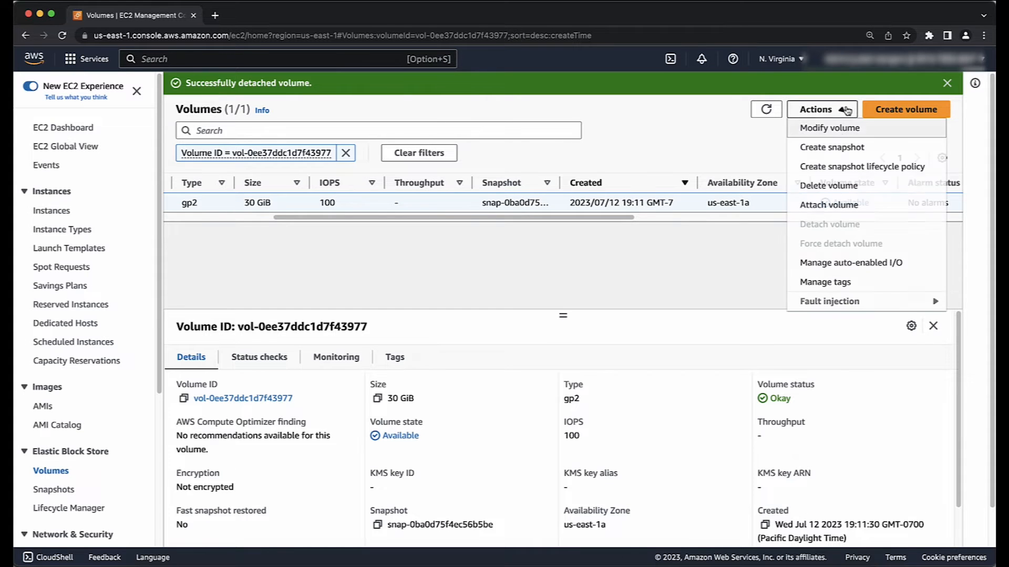
click(844, 204)
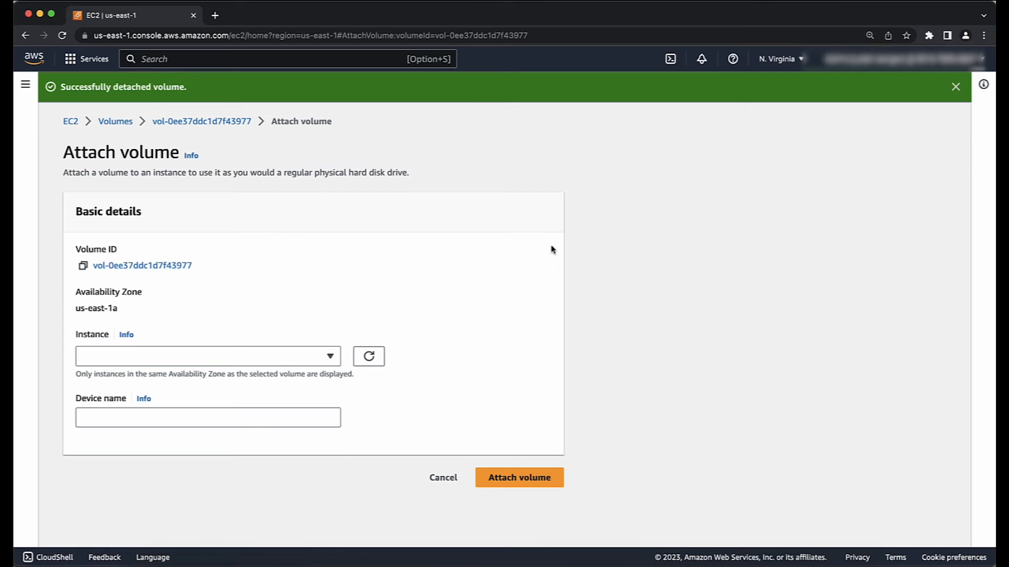
click(199, 356)
click(189, 412)
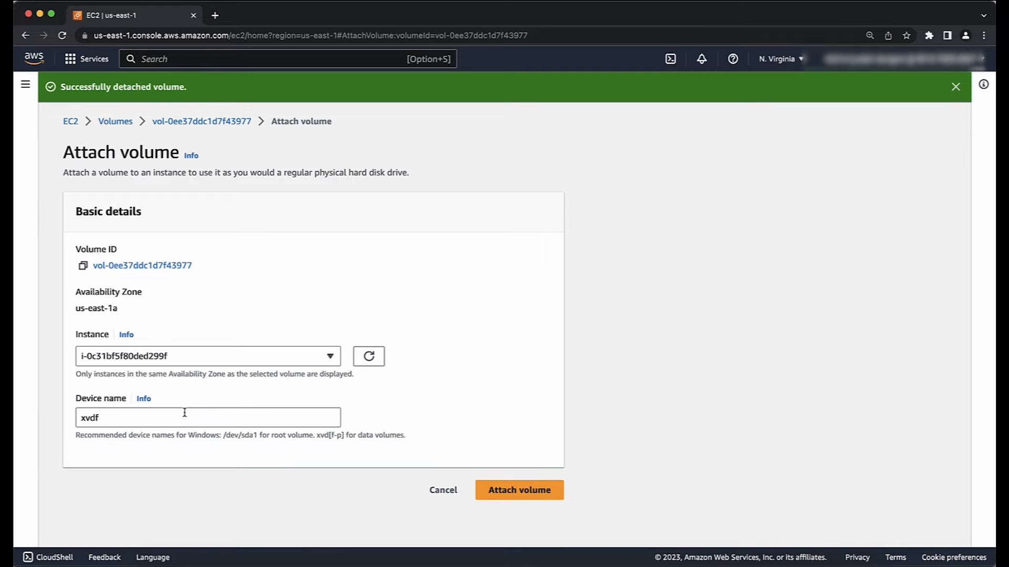
click(550, 492)
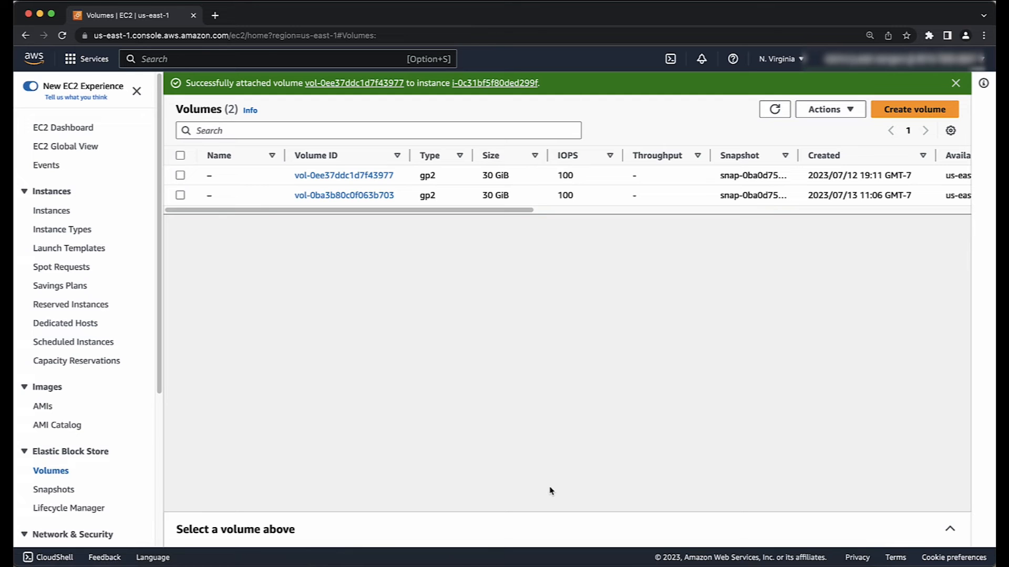
drag(518, 210, 626, 210)
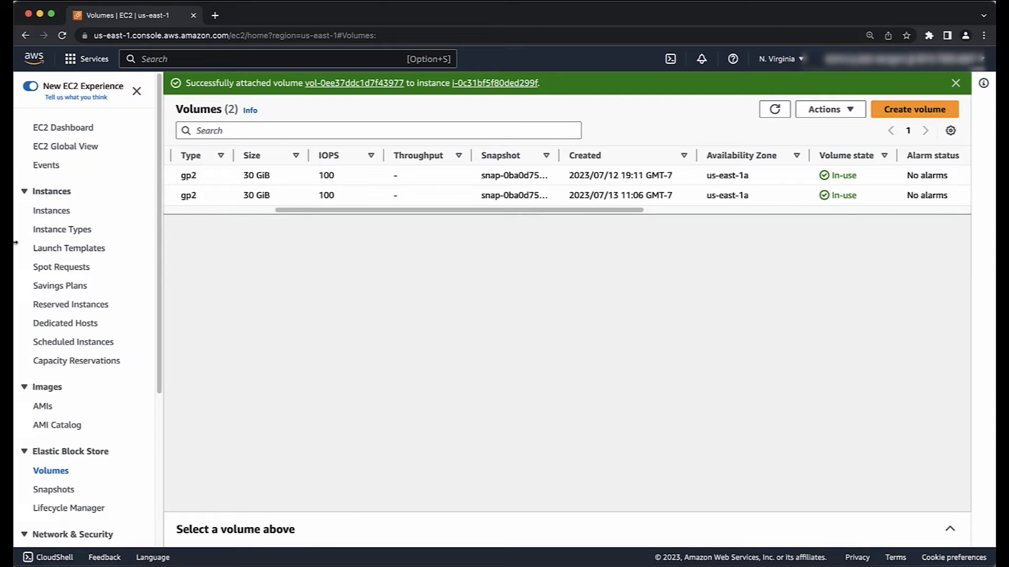
- Download the remote desktop file for the Temporary/Helper Instance and decline network discovery in its Windows session
click(52, 213)
click(180, 176)
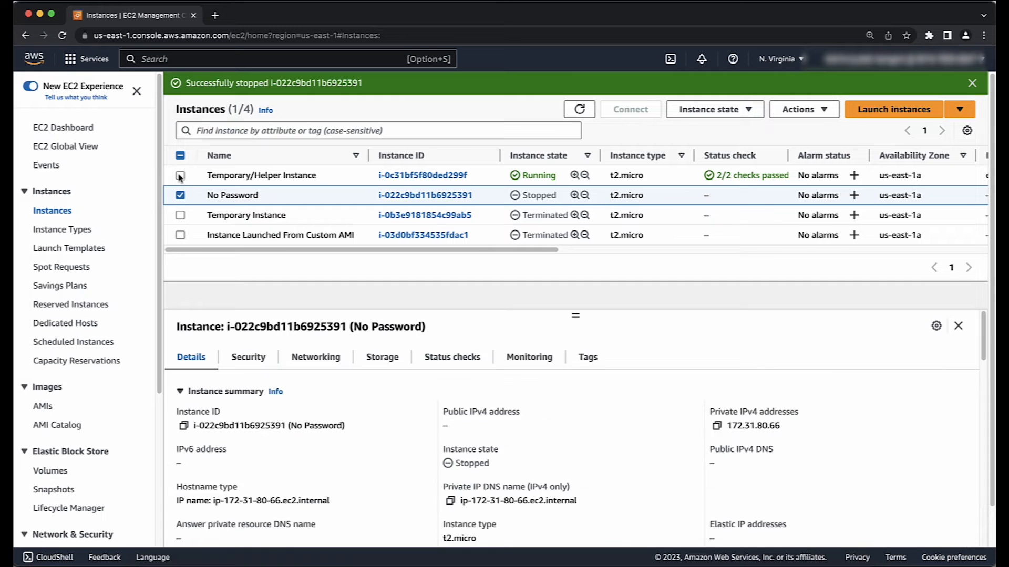
click(631, 109)
click(194, 190)
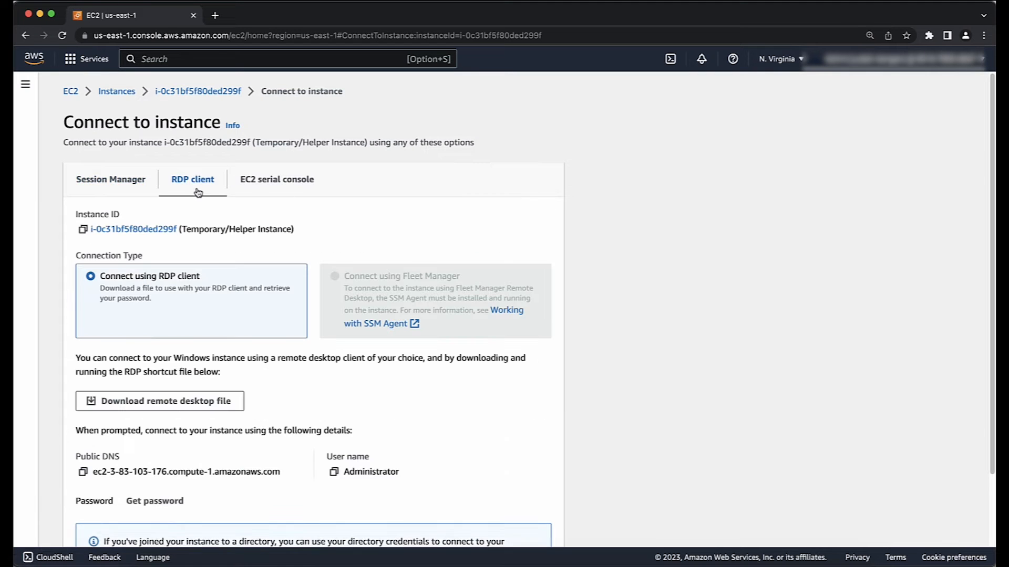
scroll(316, 284, down, 2)
click(220, 317)
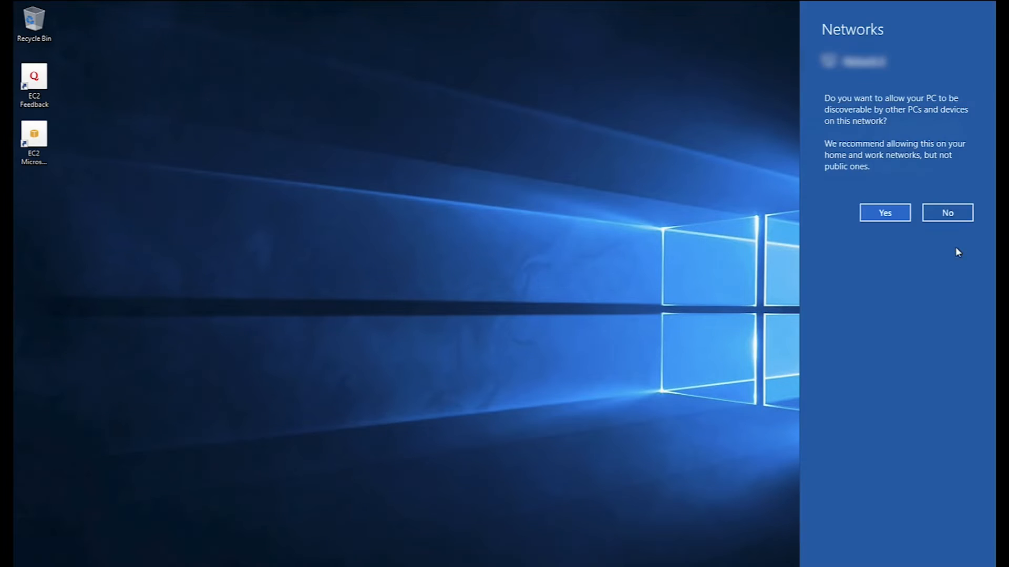
click(946, 213)
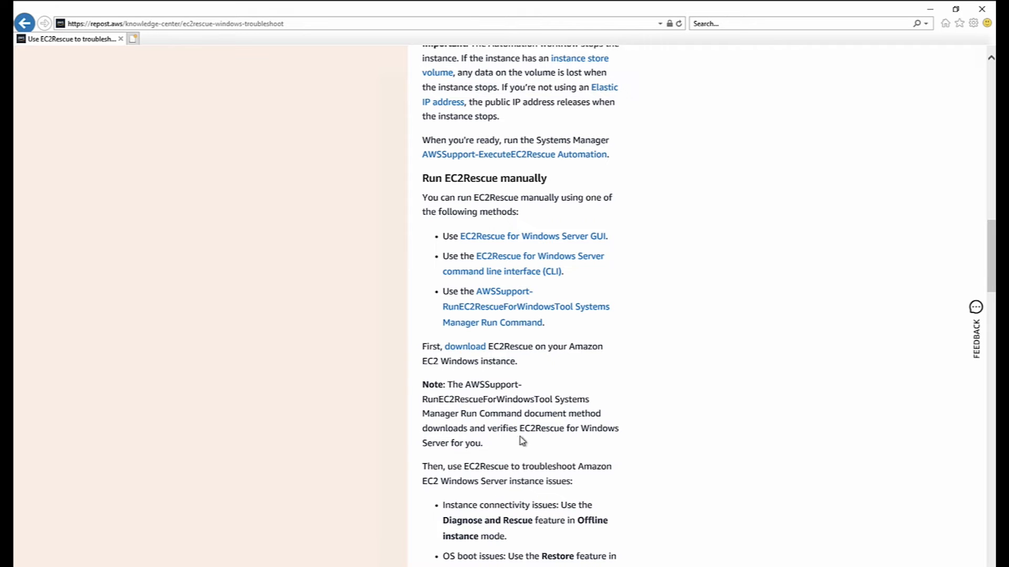
- Minimize the browser and extract the EC2Rescue archive on the remote desktop into an EC2Rescue_latest folder
click(929, 9)
right_click(761, 252)
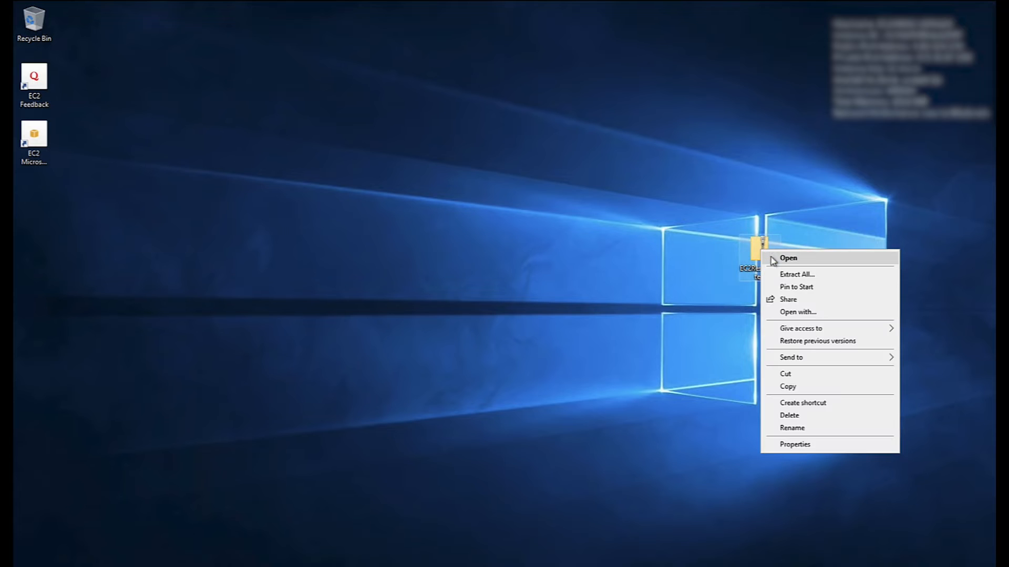
click(793, 273)
click(606, 410)
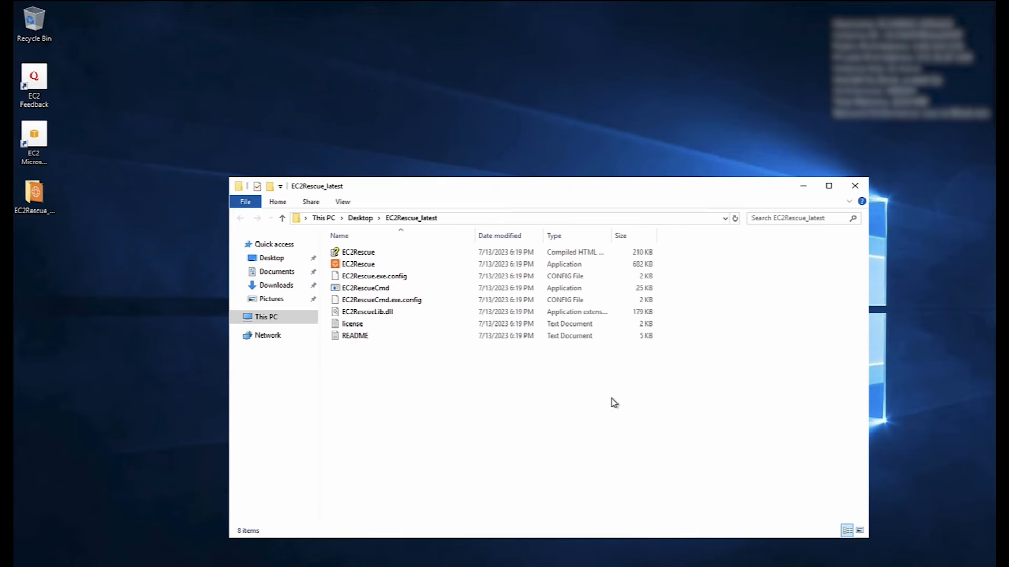
- Launch the EC2Rescue application from the extracted folder, accept its license agreement and choose offline instance mode
double_click(402, 268)
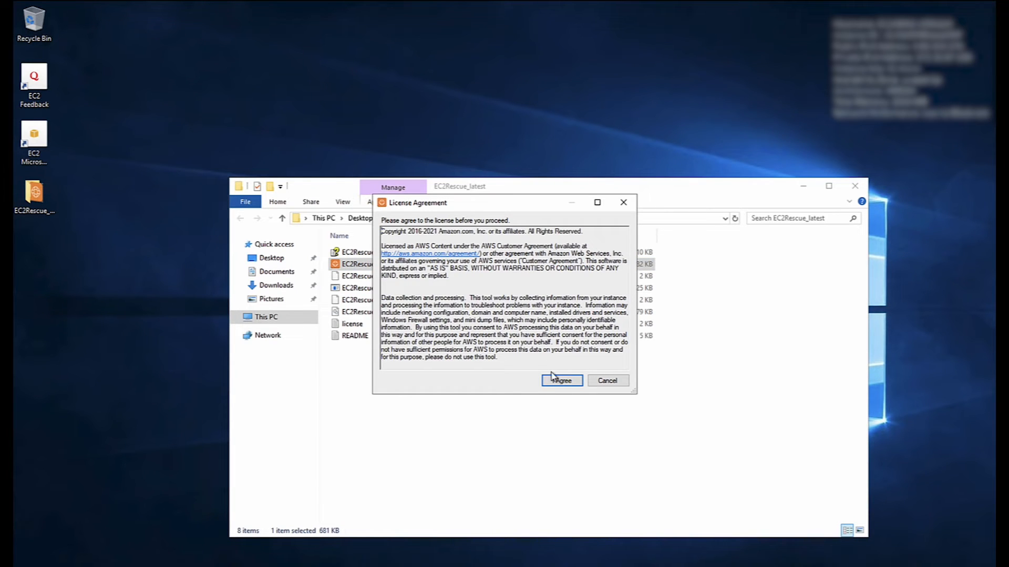
click(554, 377)
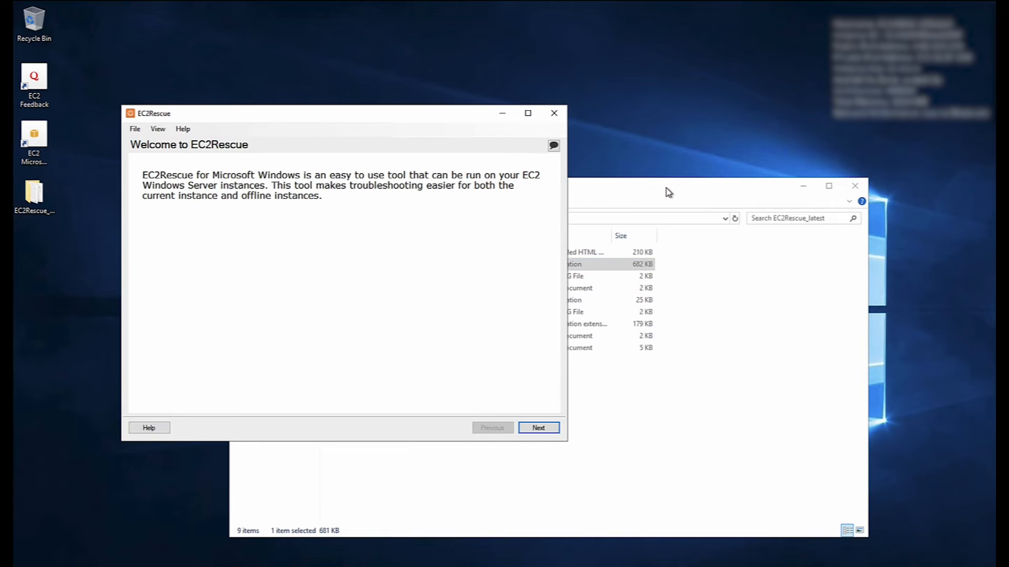
click(539, 428)
click(167, 239)
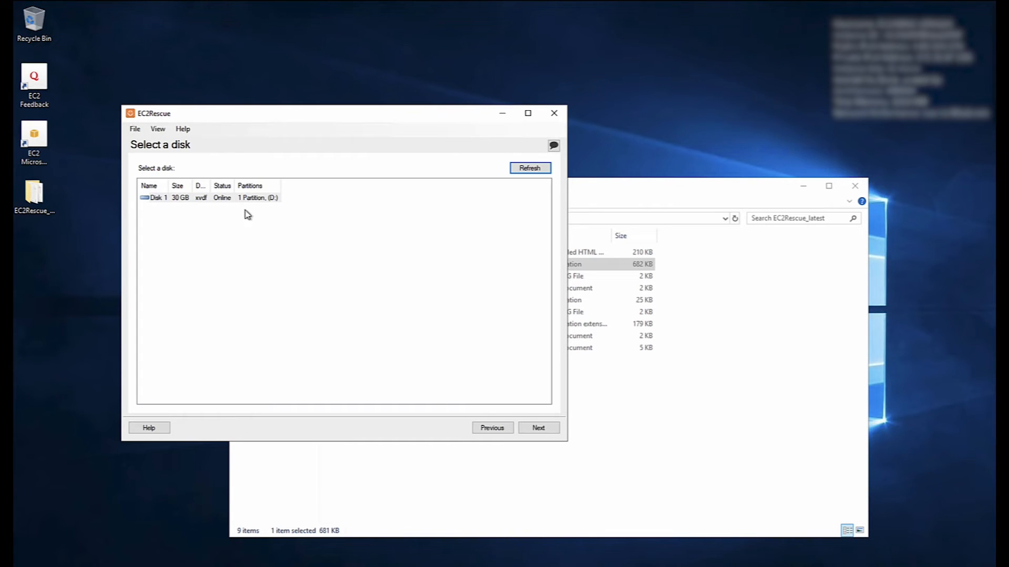
- Select the 30 GB xvdf disk, run Diagnose and Rescue on it, and review the summary of checked items
click(236, 199)
click(540, 427)
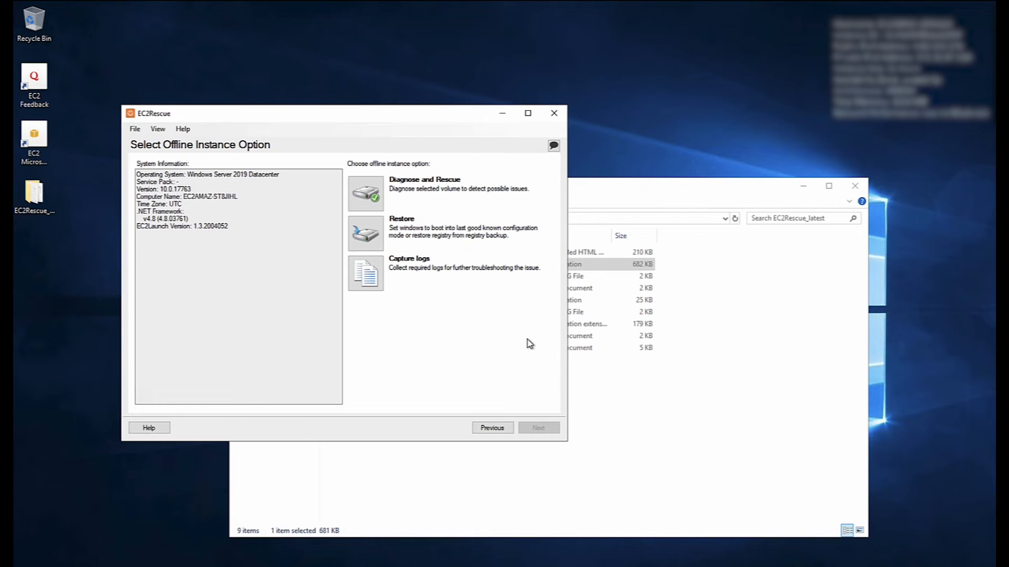
click(371, 201)
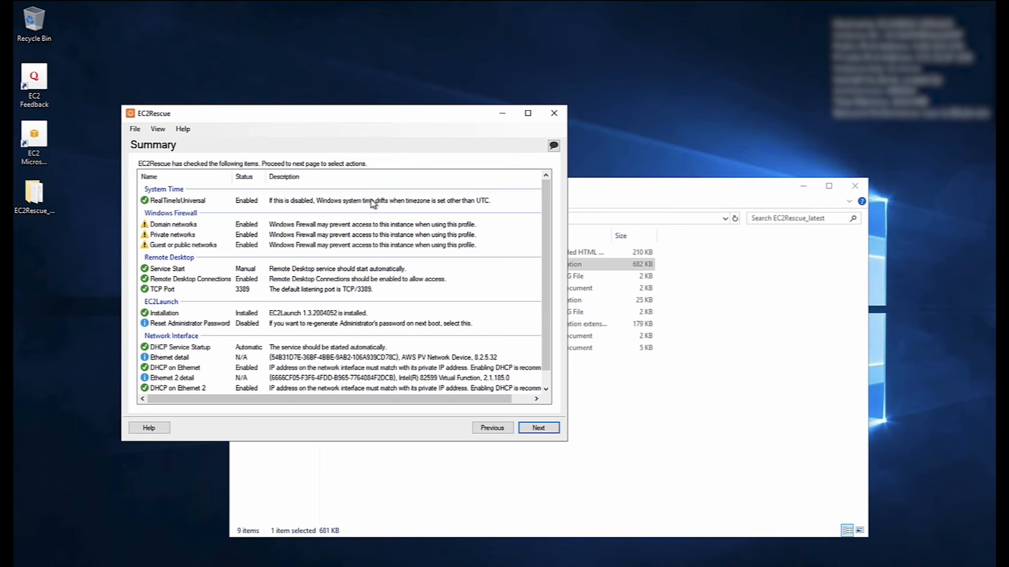
scroll(396, 227, down, 1)
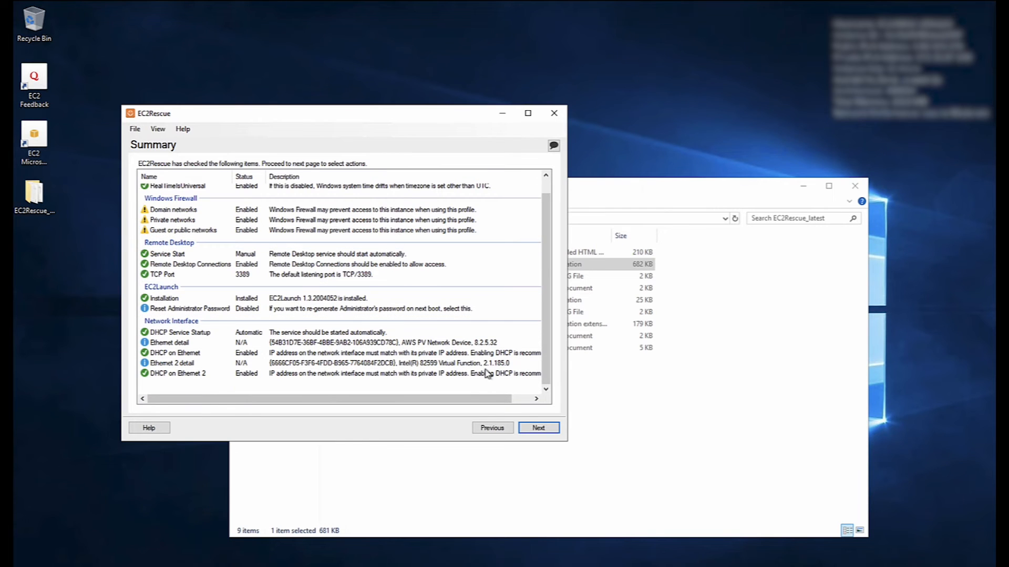
- Apply the Reset Administrator Password fix to the selected disk and finish EC2Rescue so the volume is taken offline
click(536, 427)
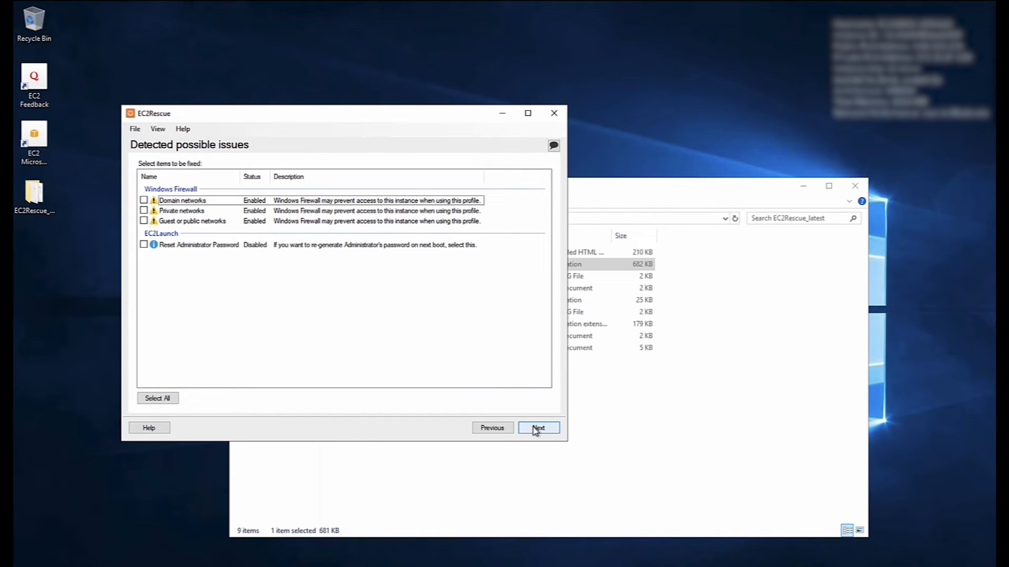
click(143, 244)
click(538, 428)
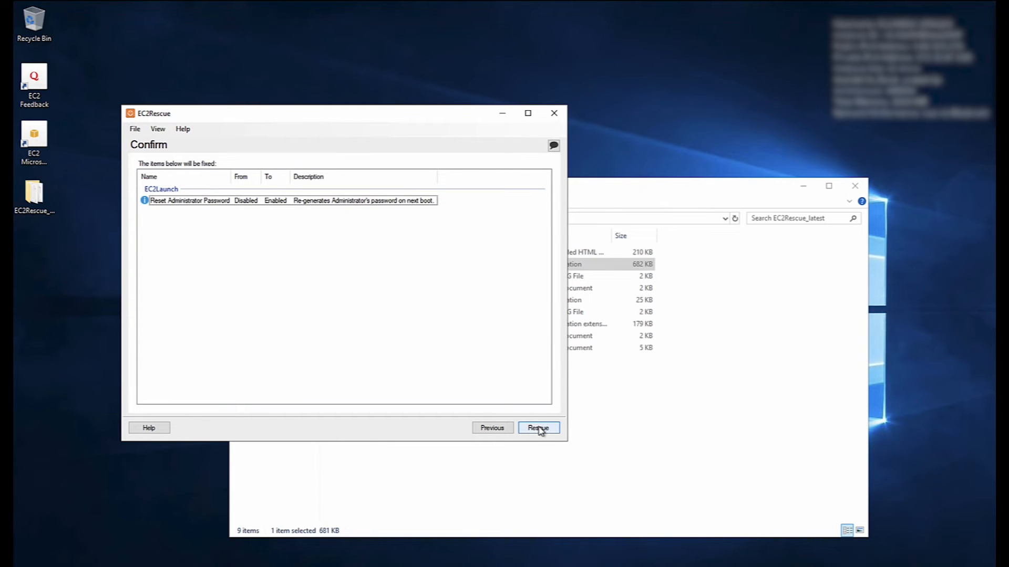
click(539, 428)
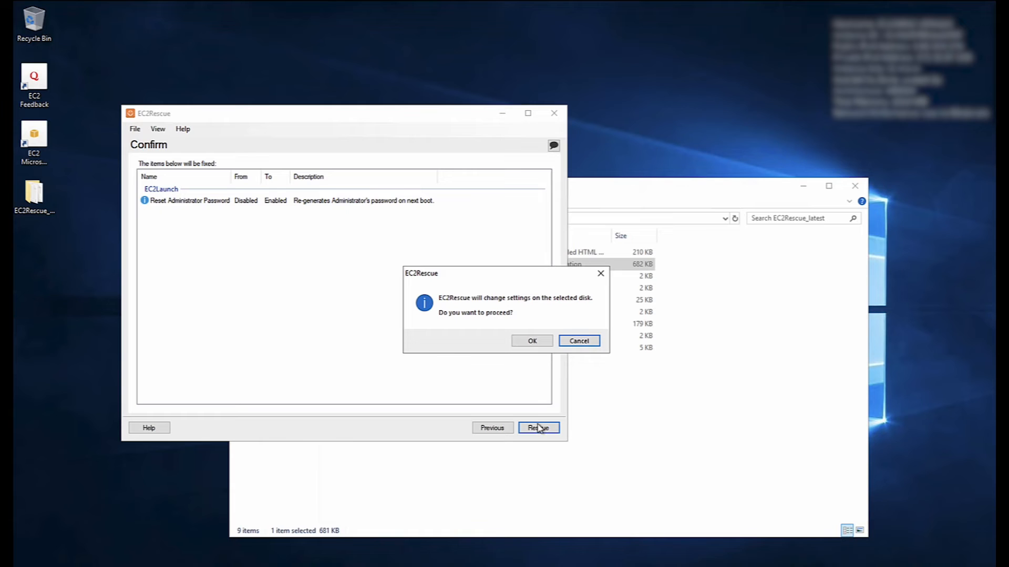
click(539, 342)
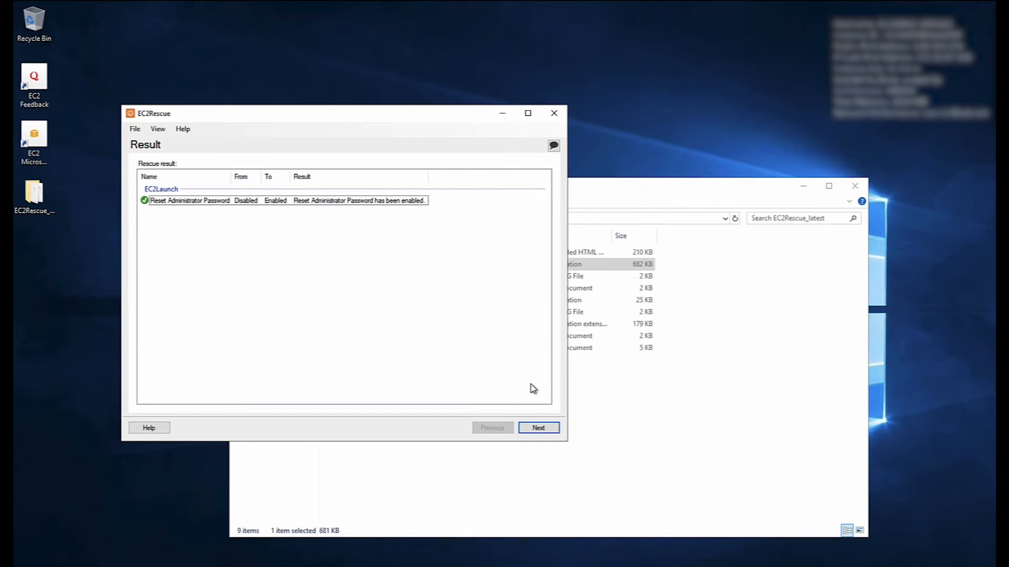
click(538, 428)
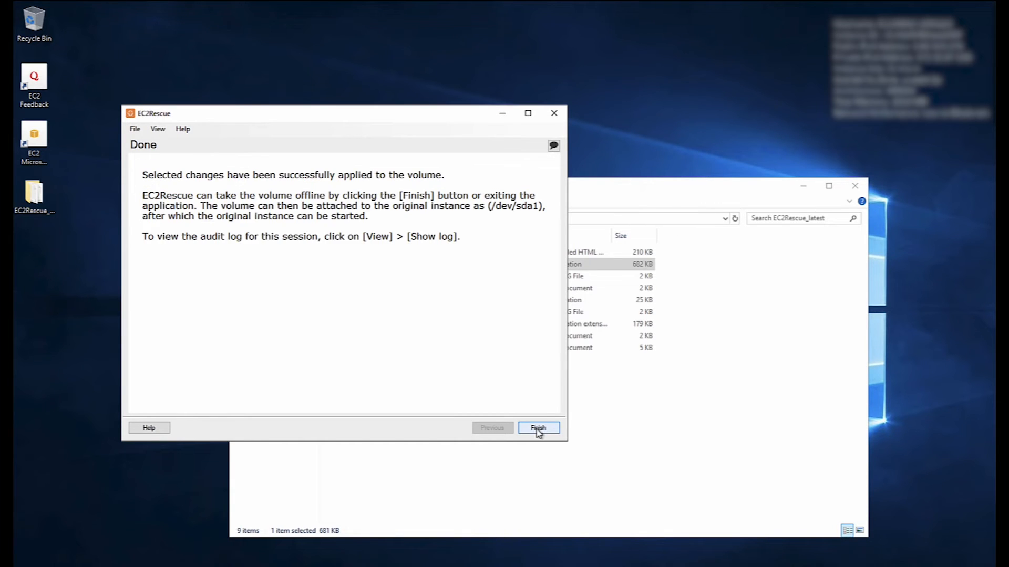
click(538, 429)
click(358, 282)
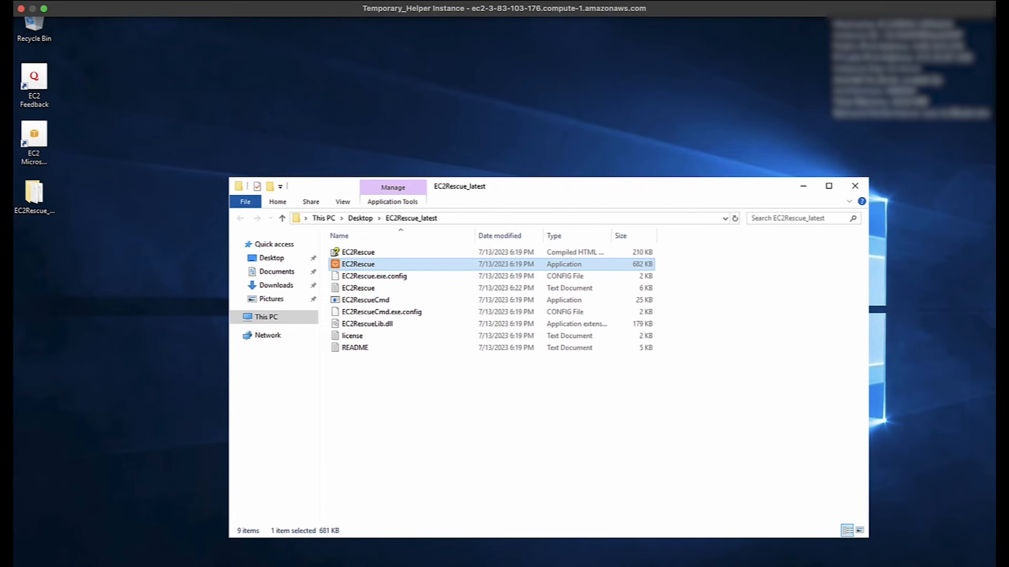
- Close the Temporary/Helper Instance remote desktop session and switch back to the EC2 console in the browser
click(46, 9)
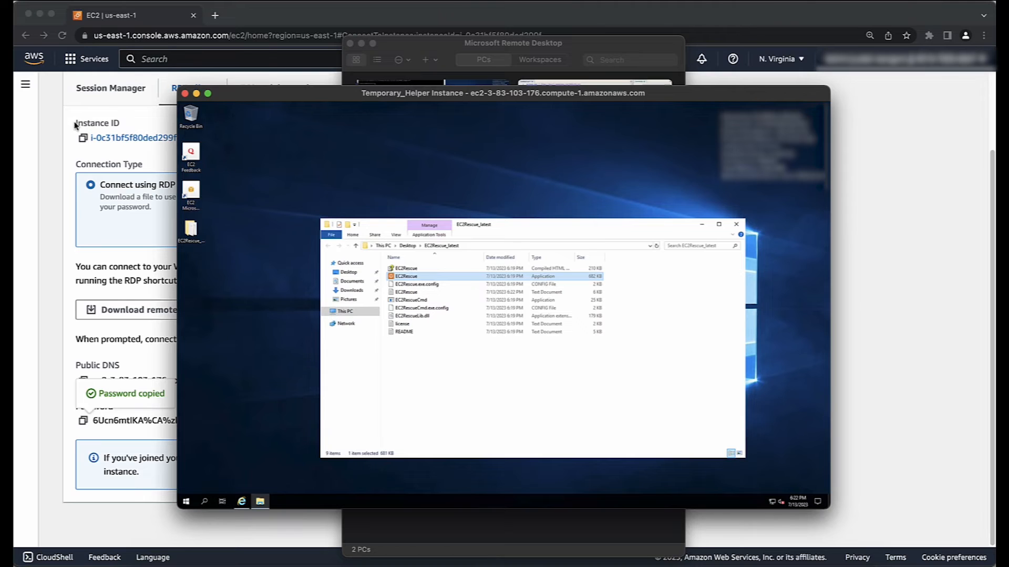
click(184, 94)
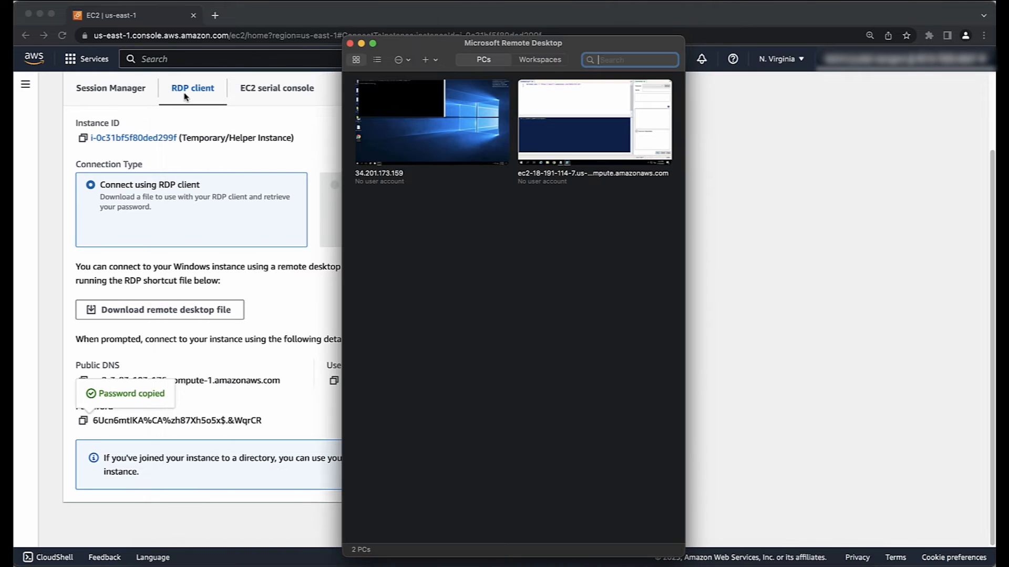
click(303, 154)
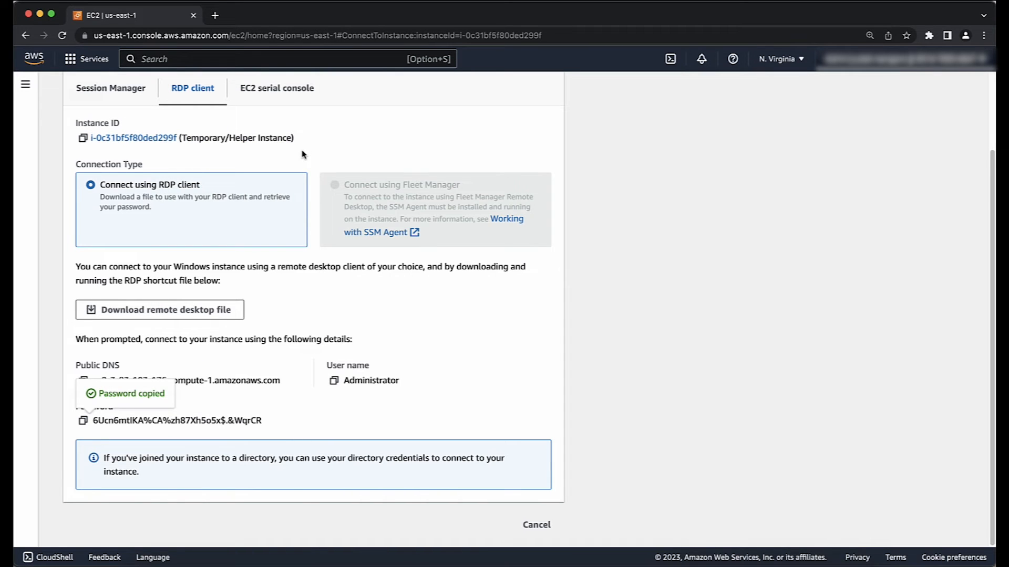
- Open the Temporary/Helper Instance's summary and stop the instance
scroll(303, 158, up, 3)
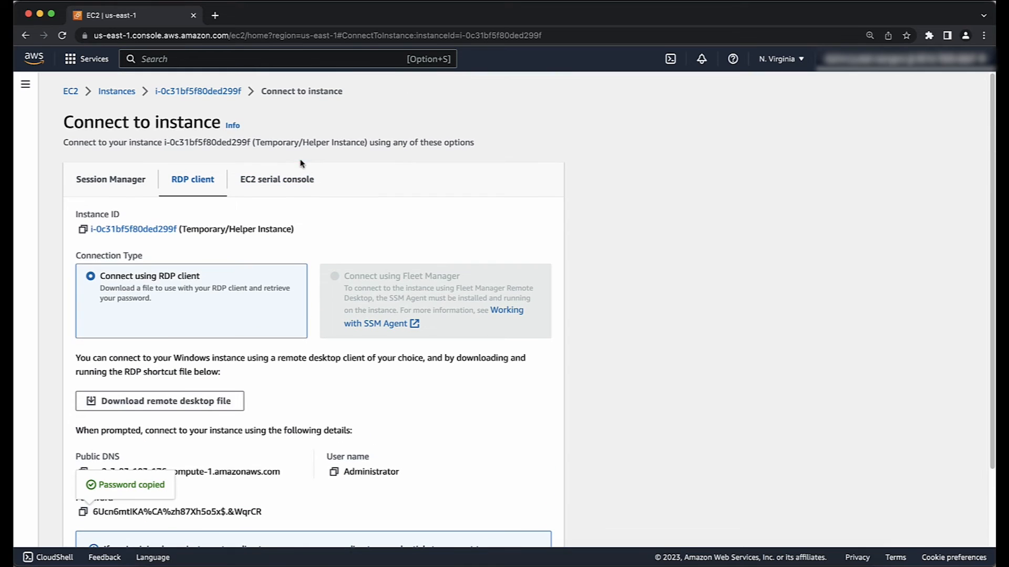
click(180, 94)
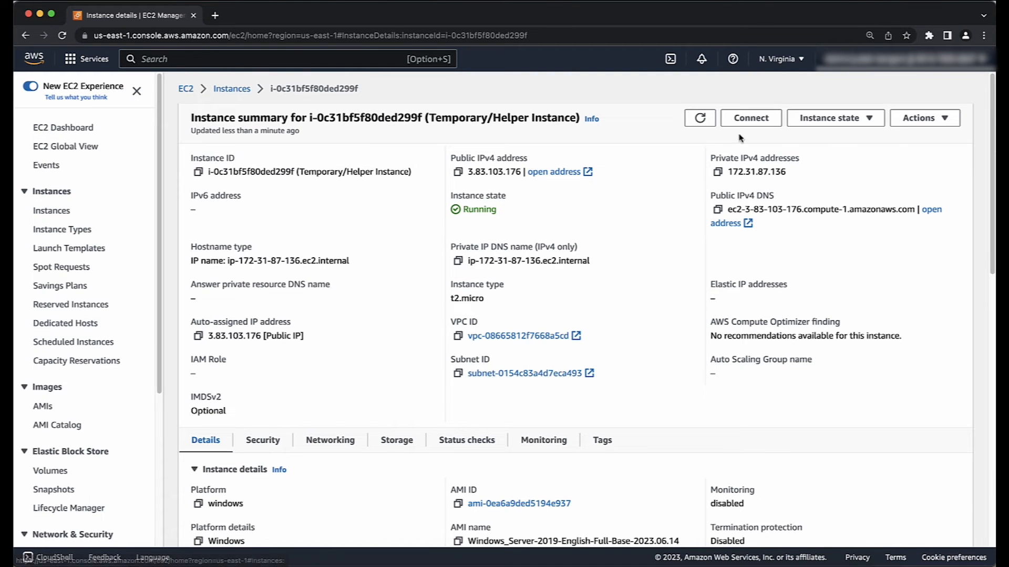
click(838, 123)
click(836, 142)
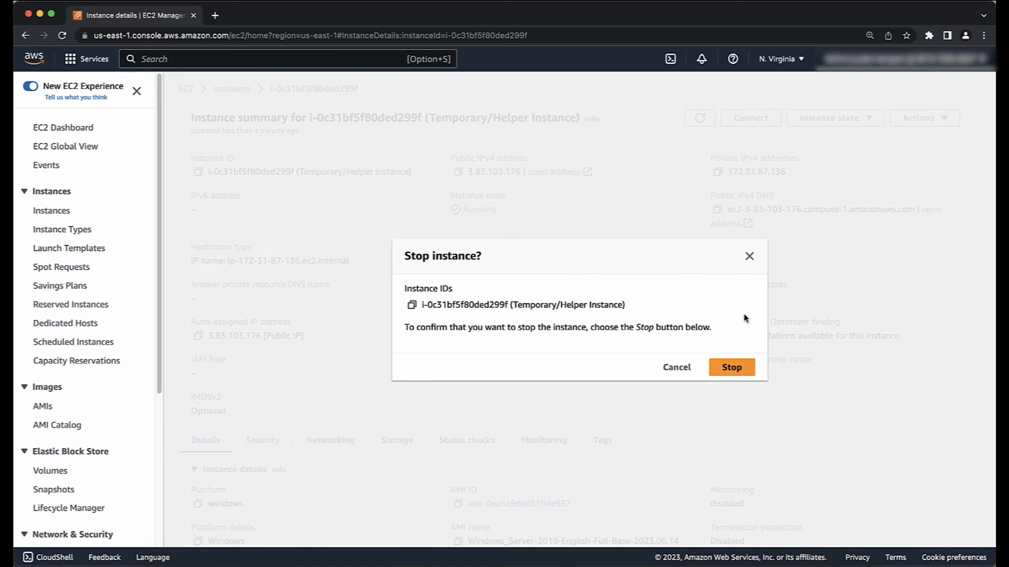
click(739, 369)
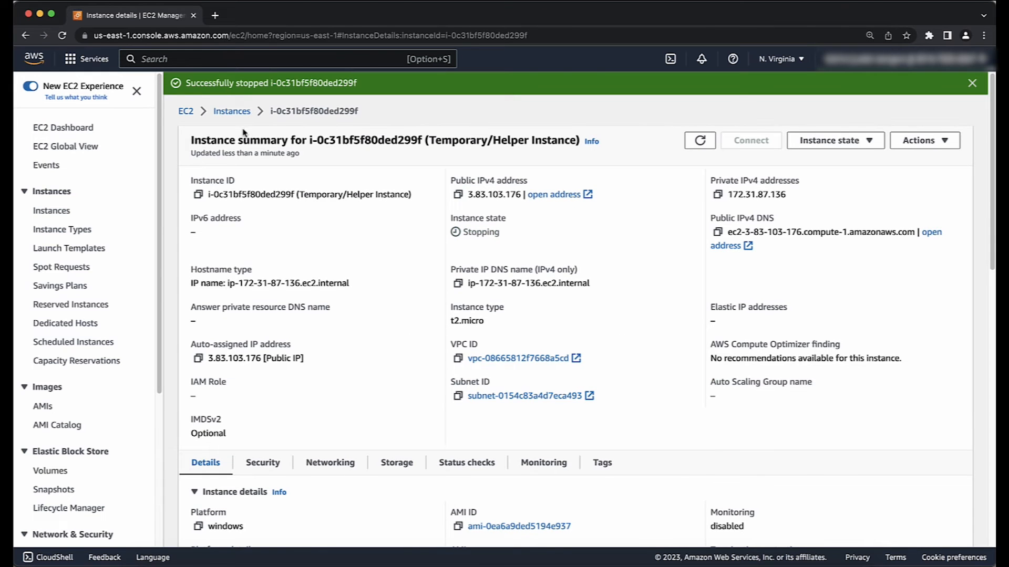
- Open the attached 30 GiB volume vol-0ee37ddc1d7f43977 from the Temporary/Helper Instance's storage details
click(232, 110)
click(310, 153)
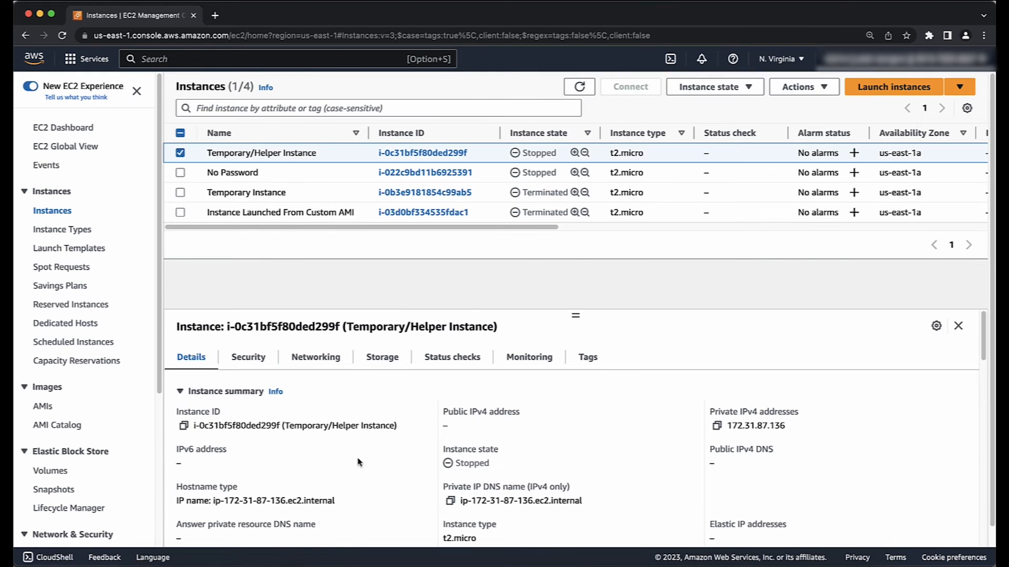
click(369, 364)
scroll(326, 420, down, 2)
click(278, 503)
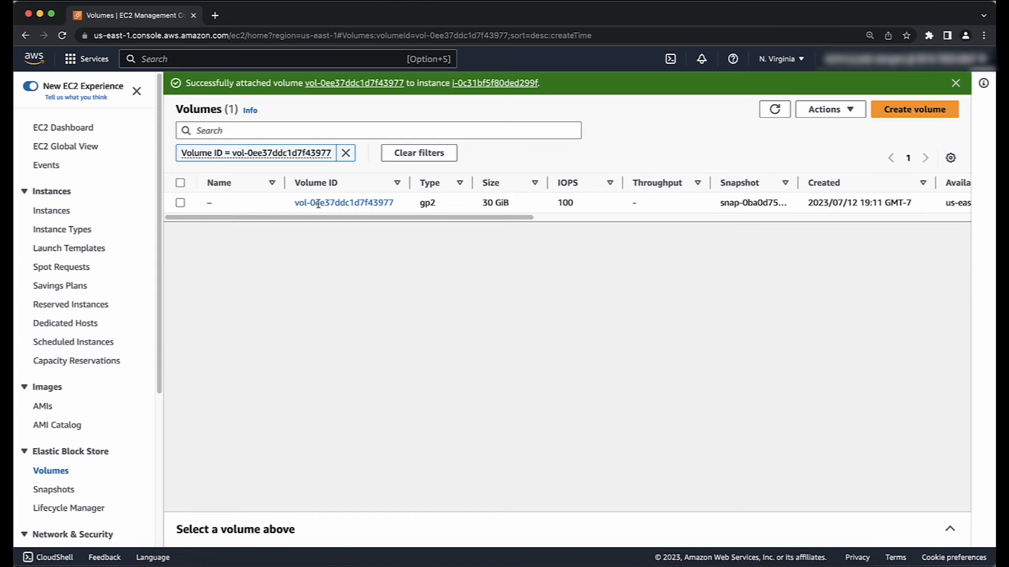
- Detach volume vol-0ee37ddc1d7f43977 from the helper instance and refresh the volume list
click(218, 204)
click(819, 110)
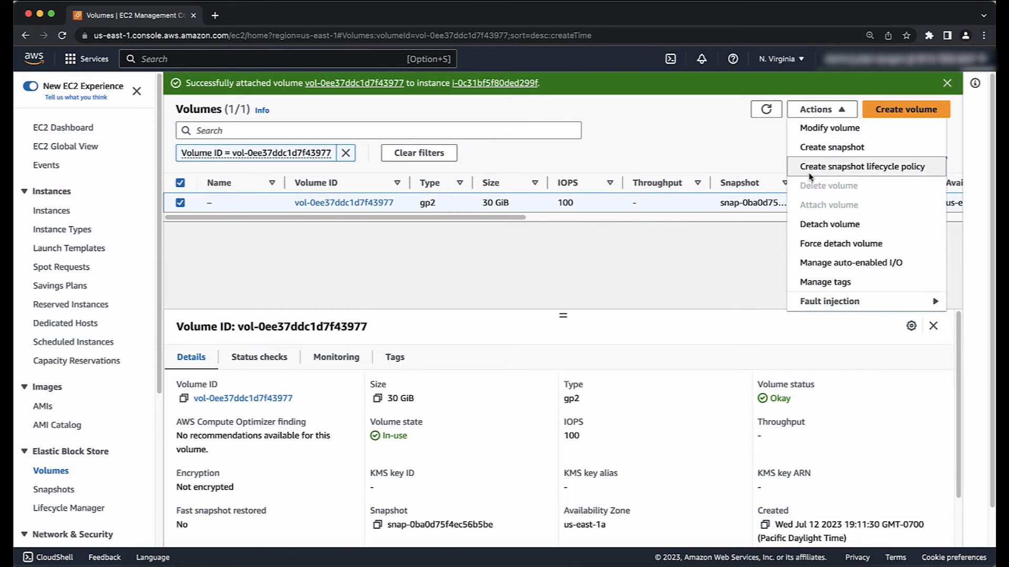
click(830, 224)
click(725, 369)
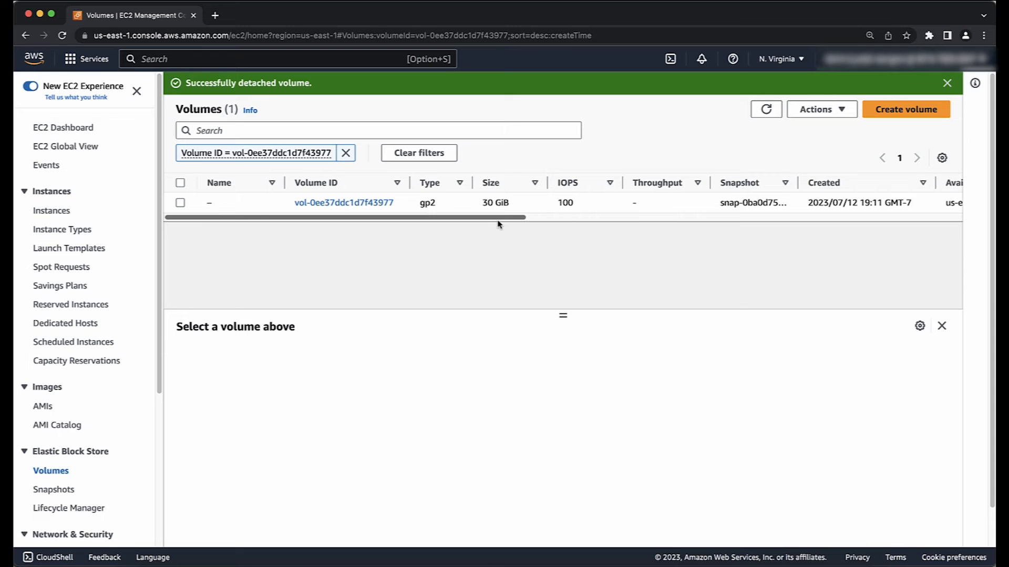
drag(498, 223, 303, 211)
click(766, 110)
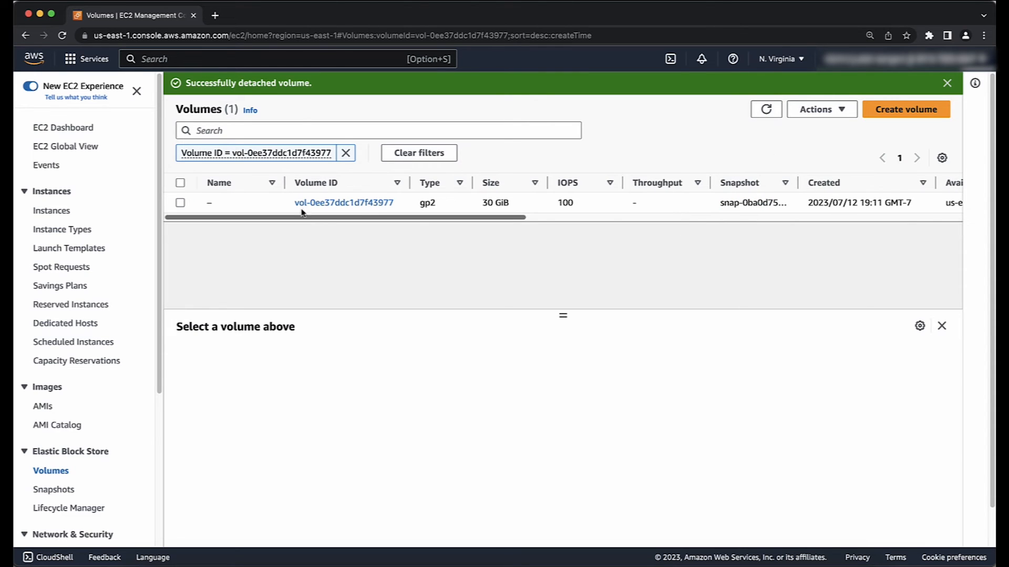
- Attach volume vol-0ee37ddc1d7f43977 to the No Password instance i-022c9bd11b6925391 as /dev/sda1 and check the volume state
click(180, 204)
click(814, 110)
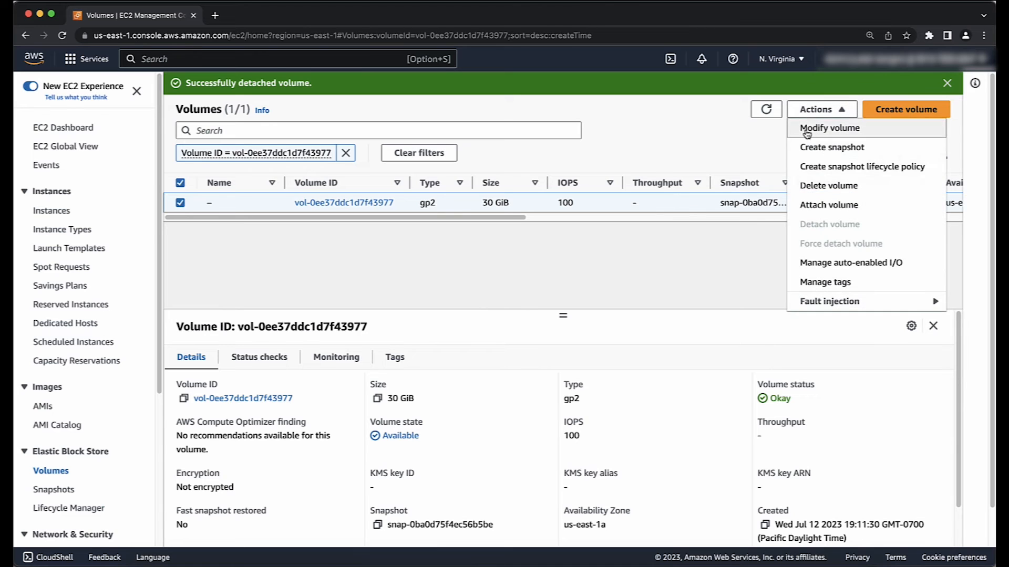
click(815, 204)
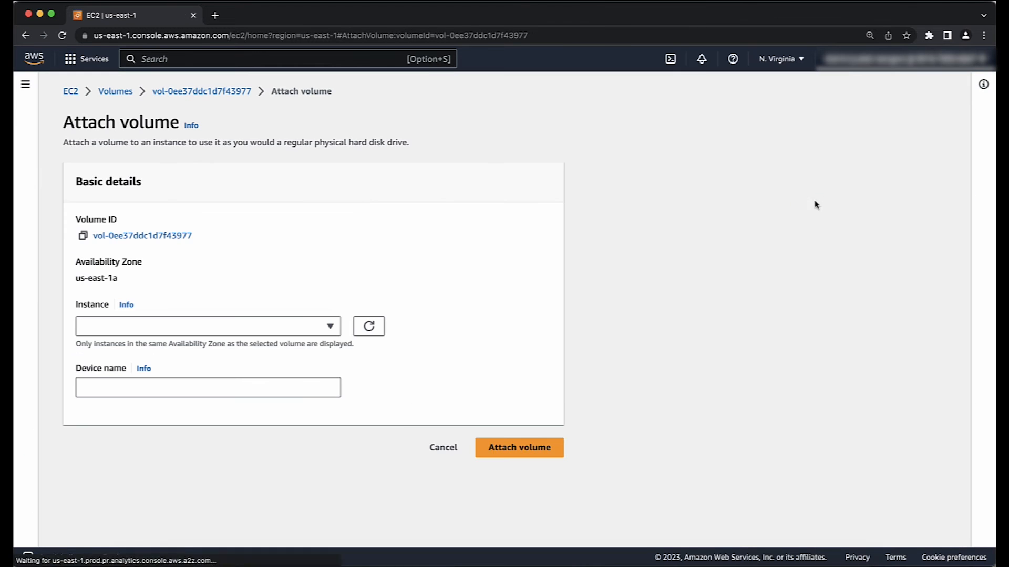
click(125, 327)
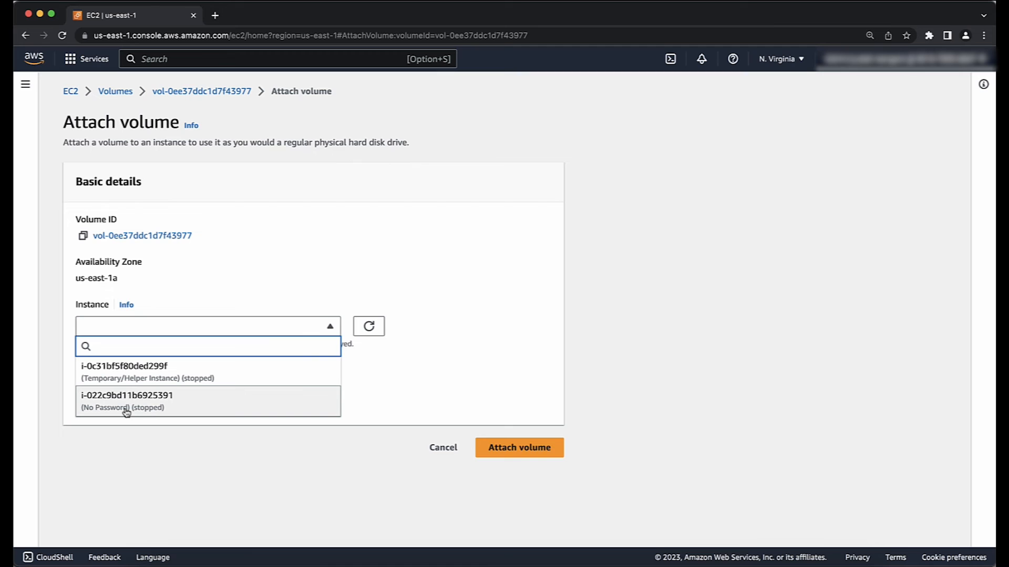
click(162, 412)
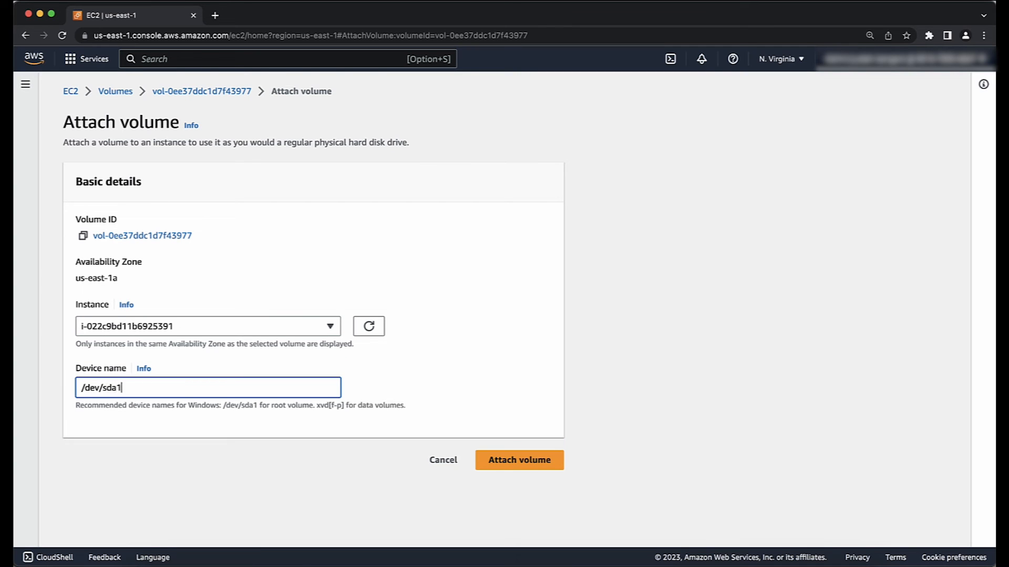
click(519, 461)
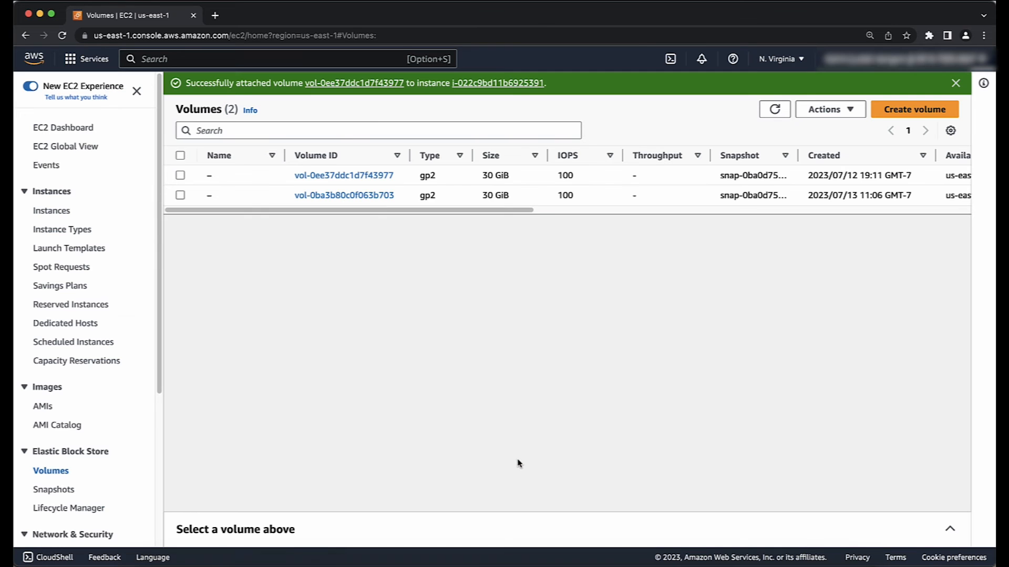
scroll(590, 231, right, 10)
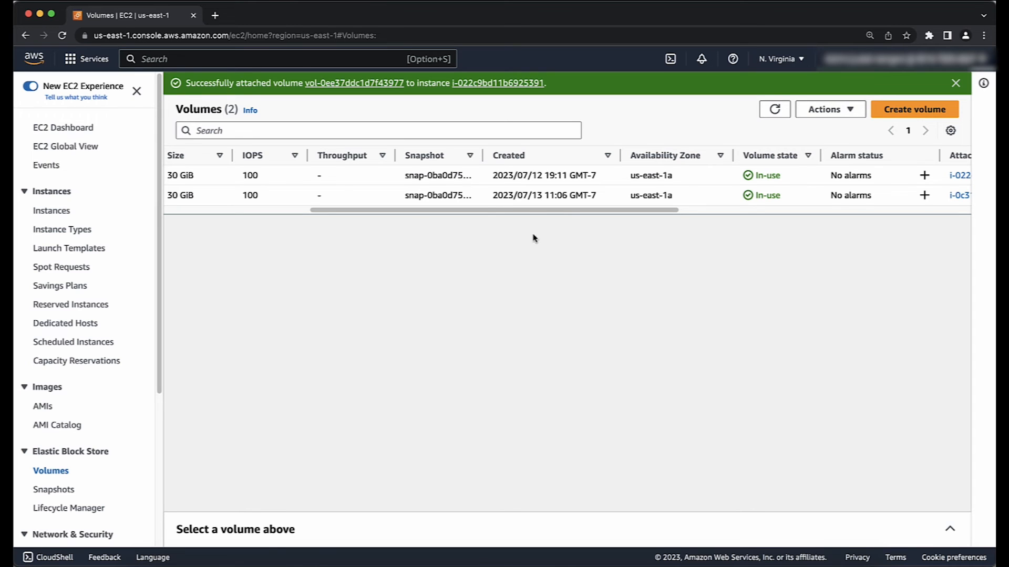
scroll(535, 238, left, 10)
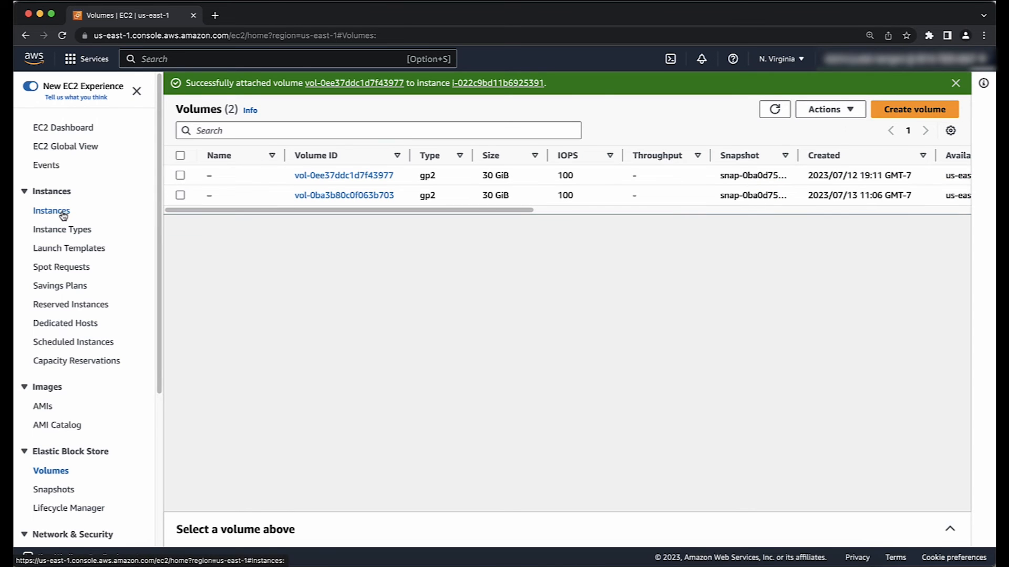
- Start the No Password instance i-022c9bd11b6925391 from the EC2 instances list and refresh the list to update its state
click(79, 129)
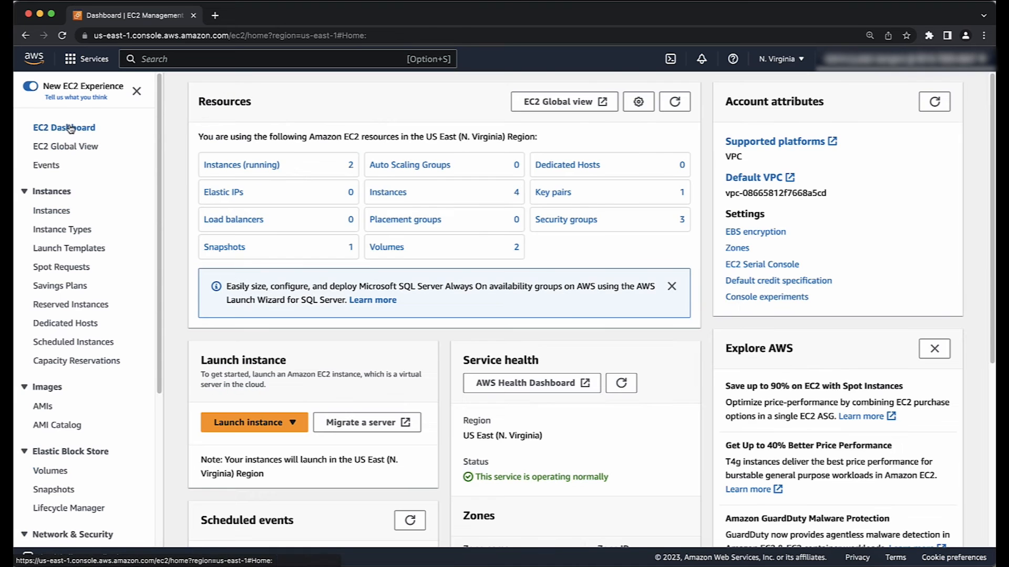
click(293, 224)
click(292, 130)
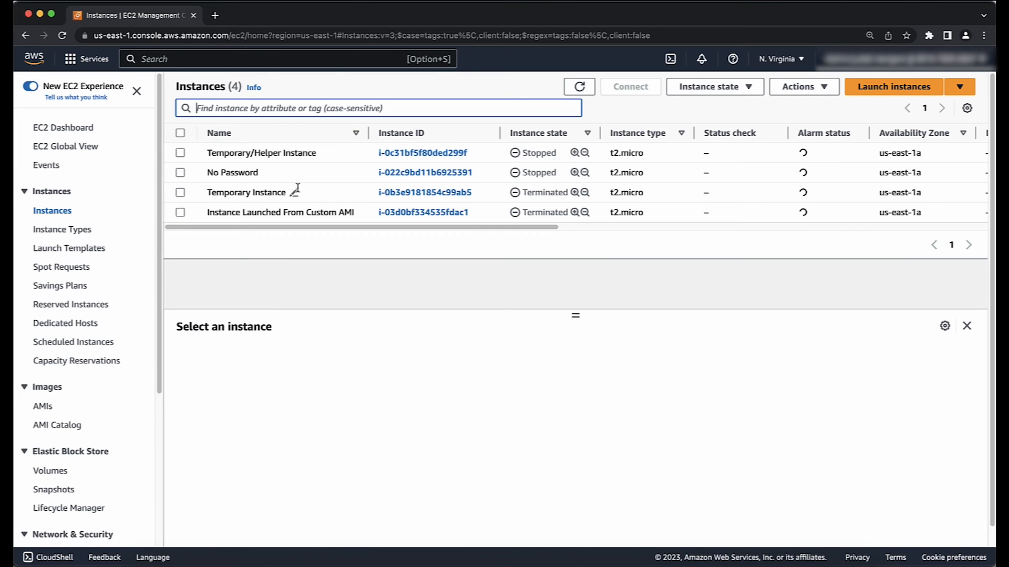
click(263, 172)
click(743, 127)
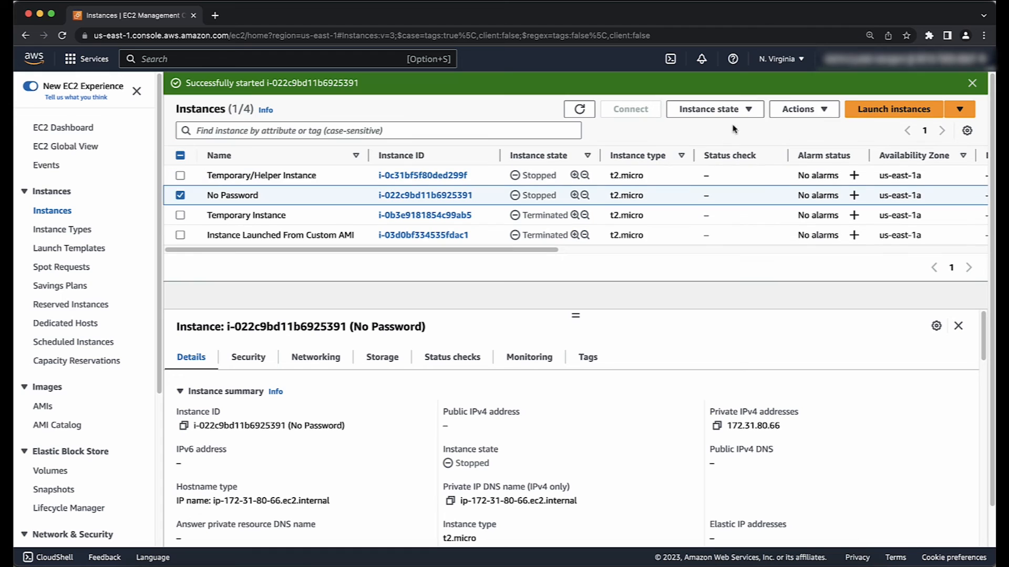
click(579, 108)
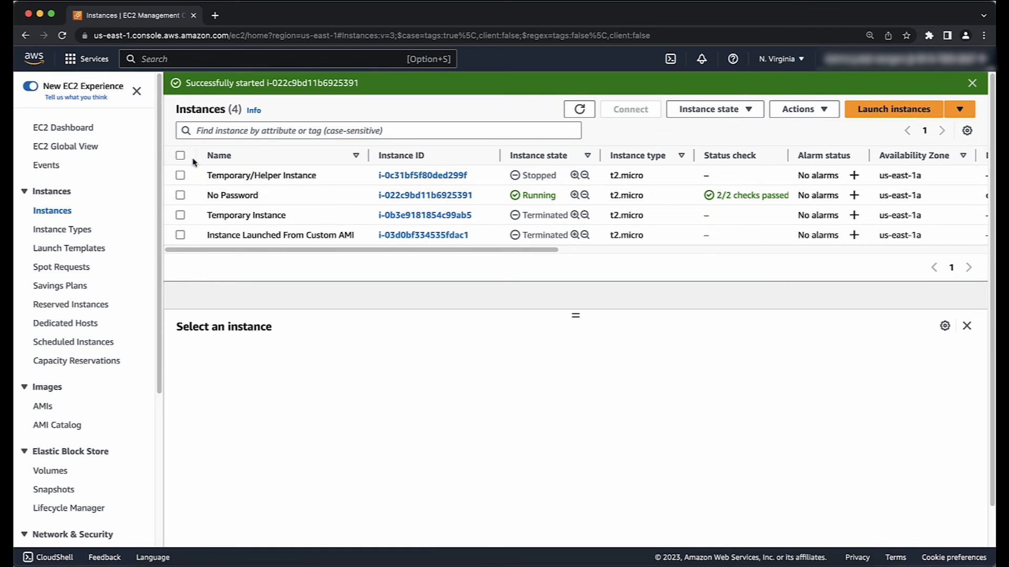
- Open the connection options for the running No Password instance and download its remote desktop file for the RDP client
click(303, 197)
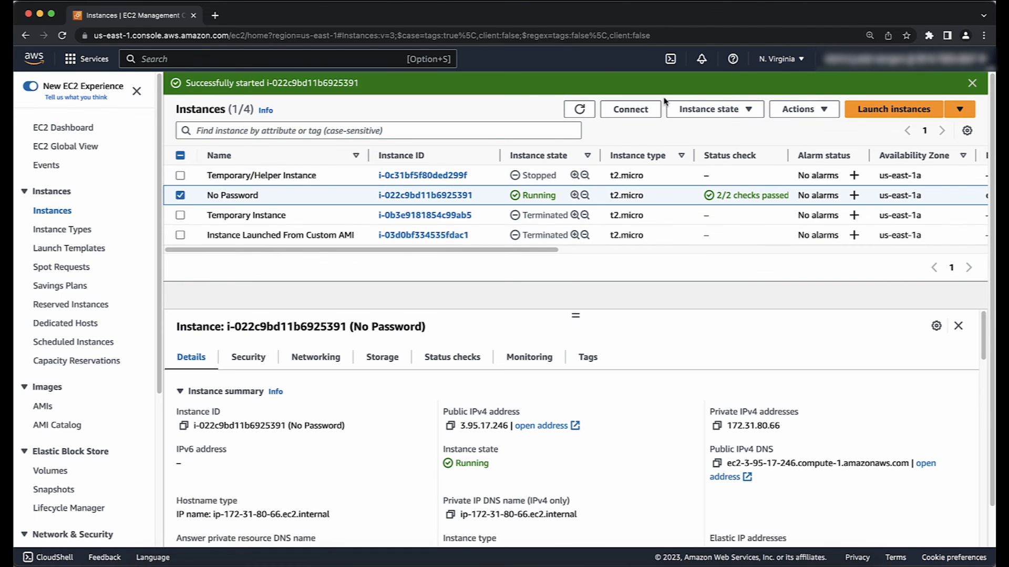
click(631, 109)
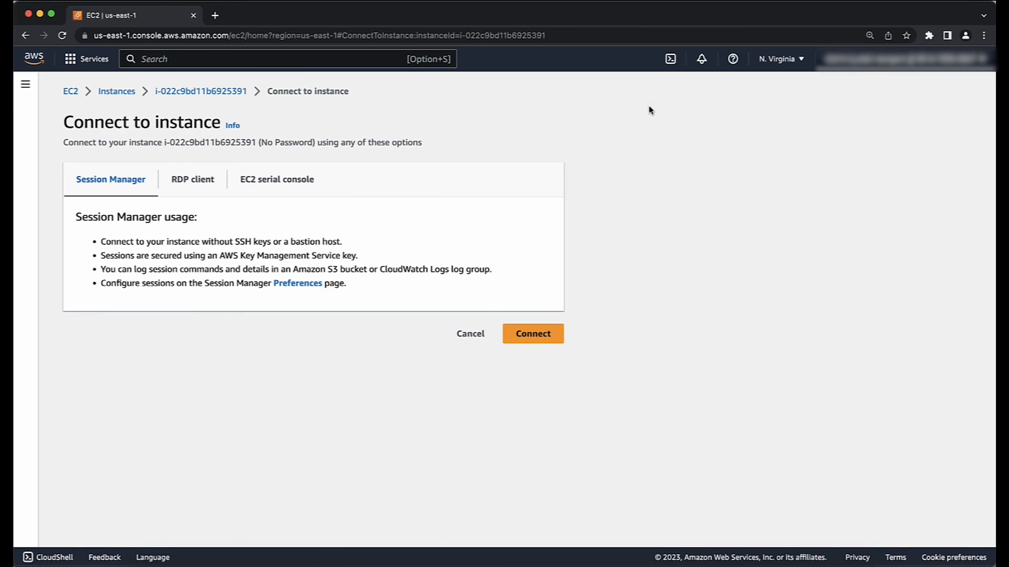
click(186, 181)
scroll(188, 181, down, 2)
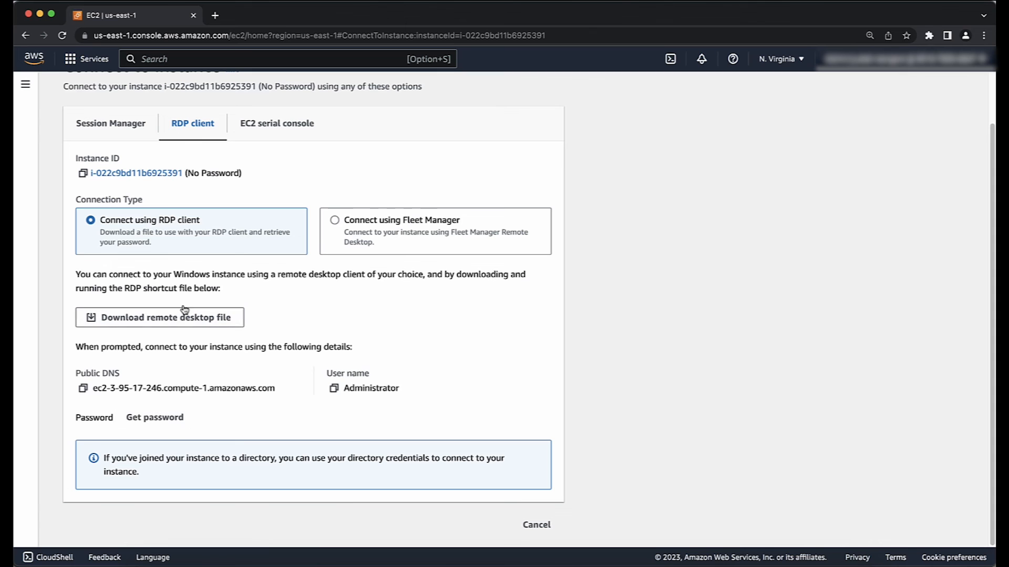
click(225, 318)
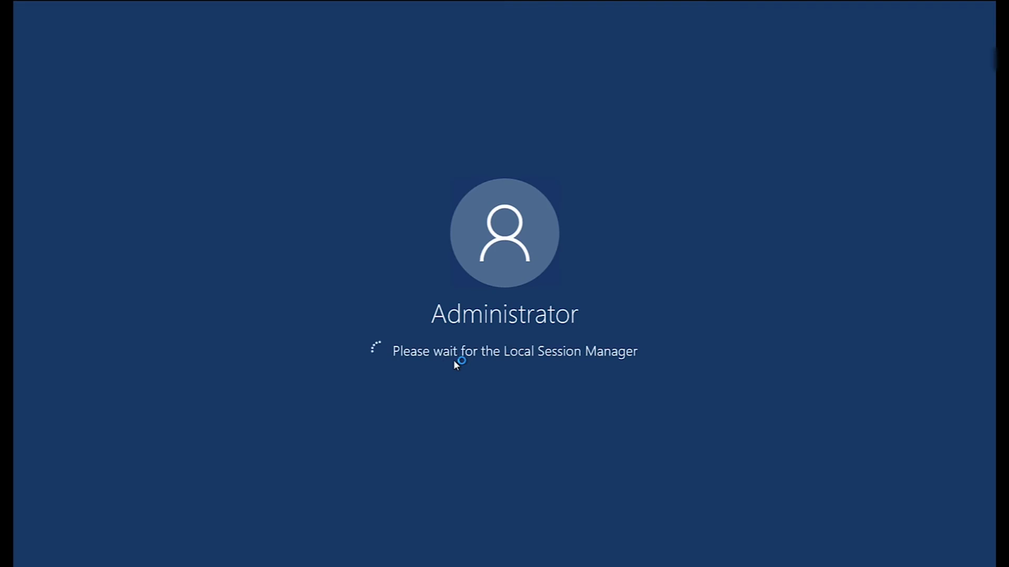